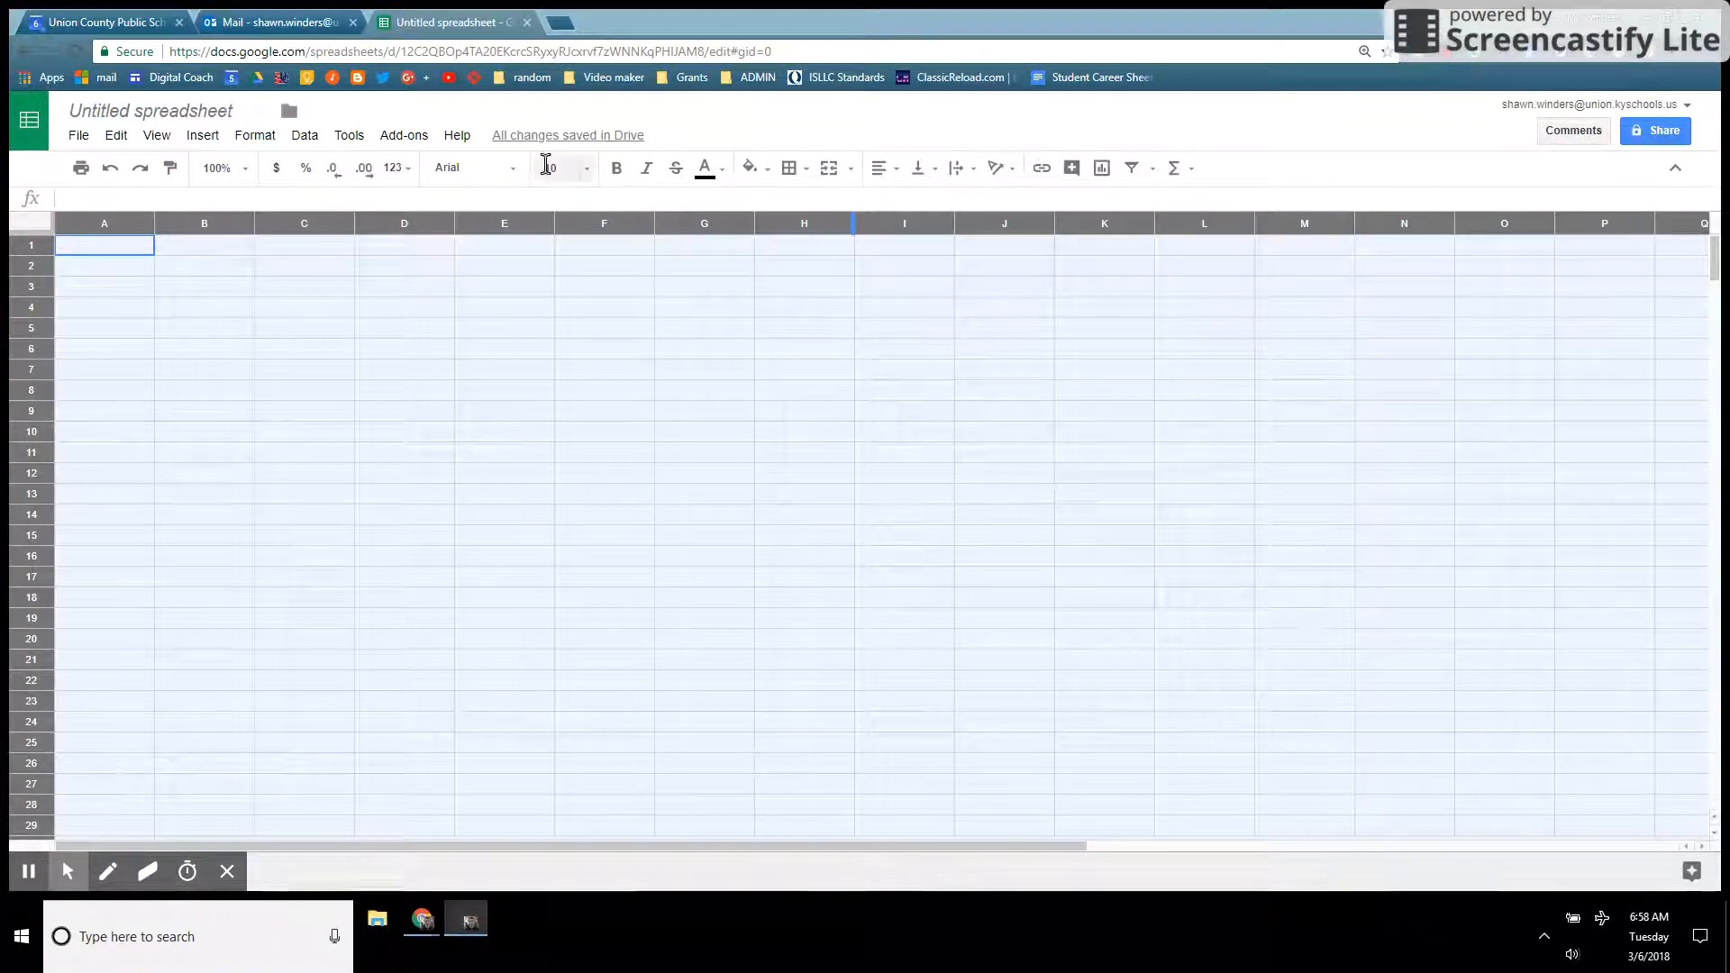
{"action": "left_click", "coordinate": [710, 520]}
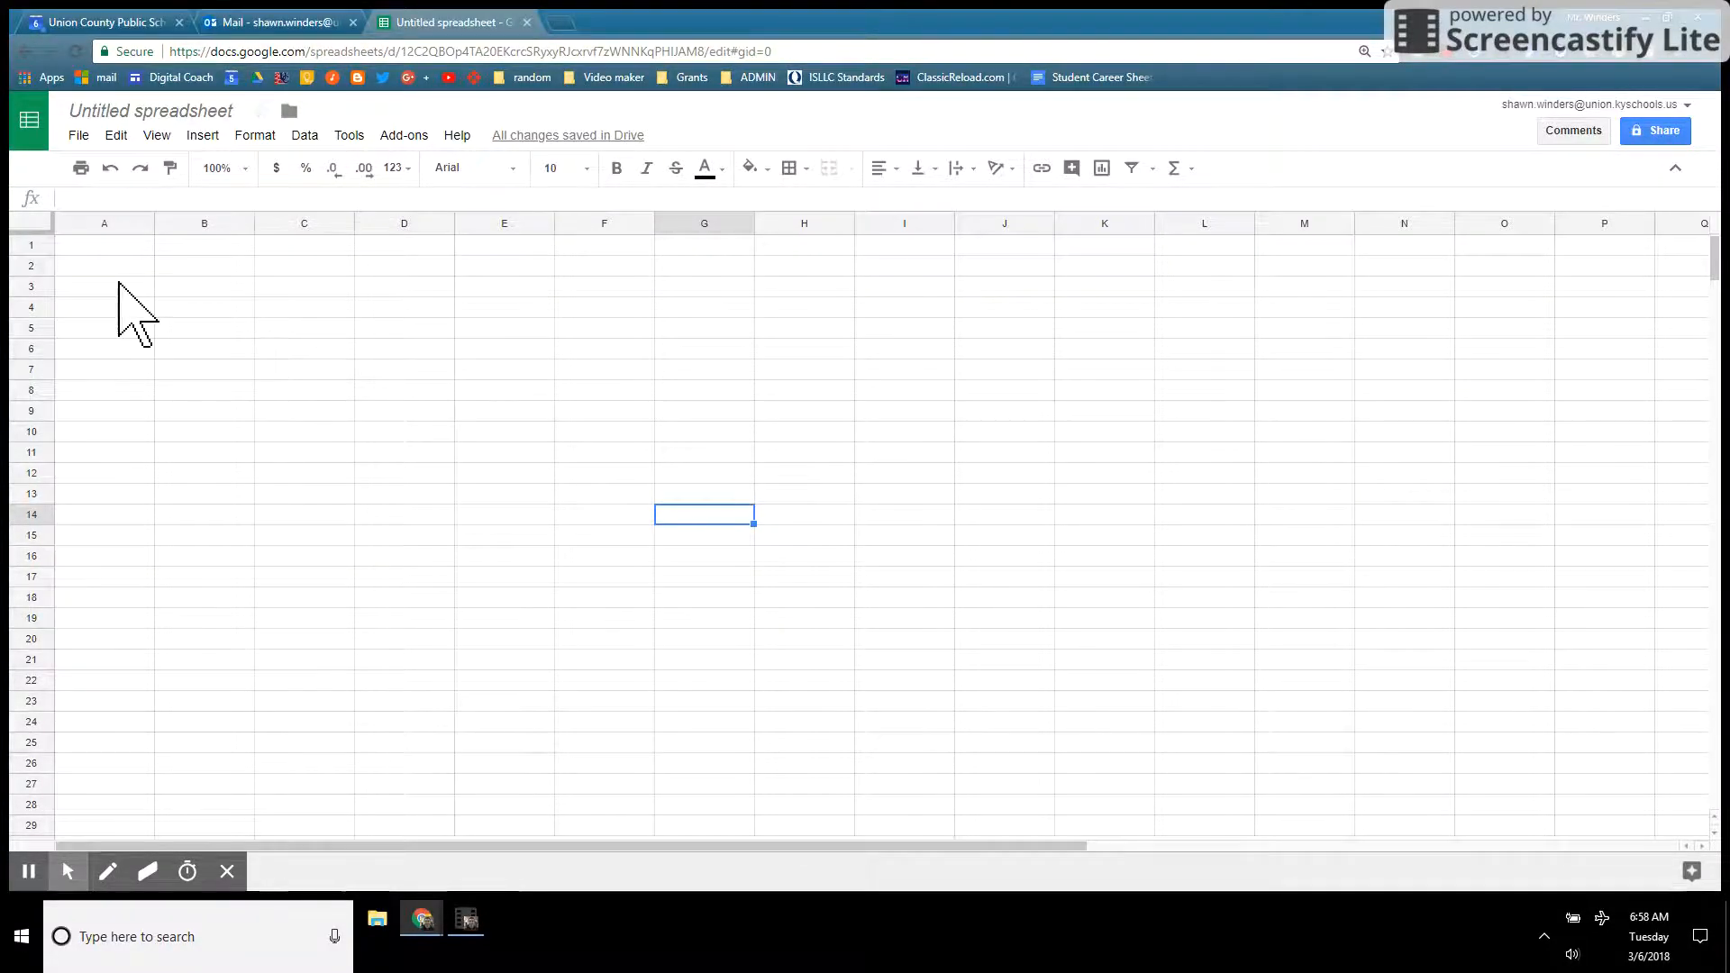
{"action": "left_click", "coordinate": [31, 224]}
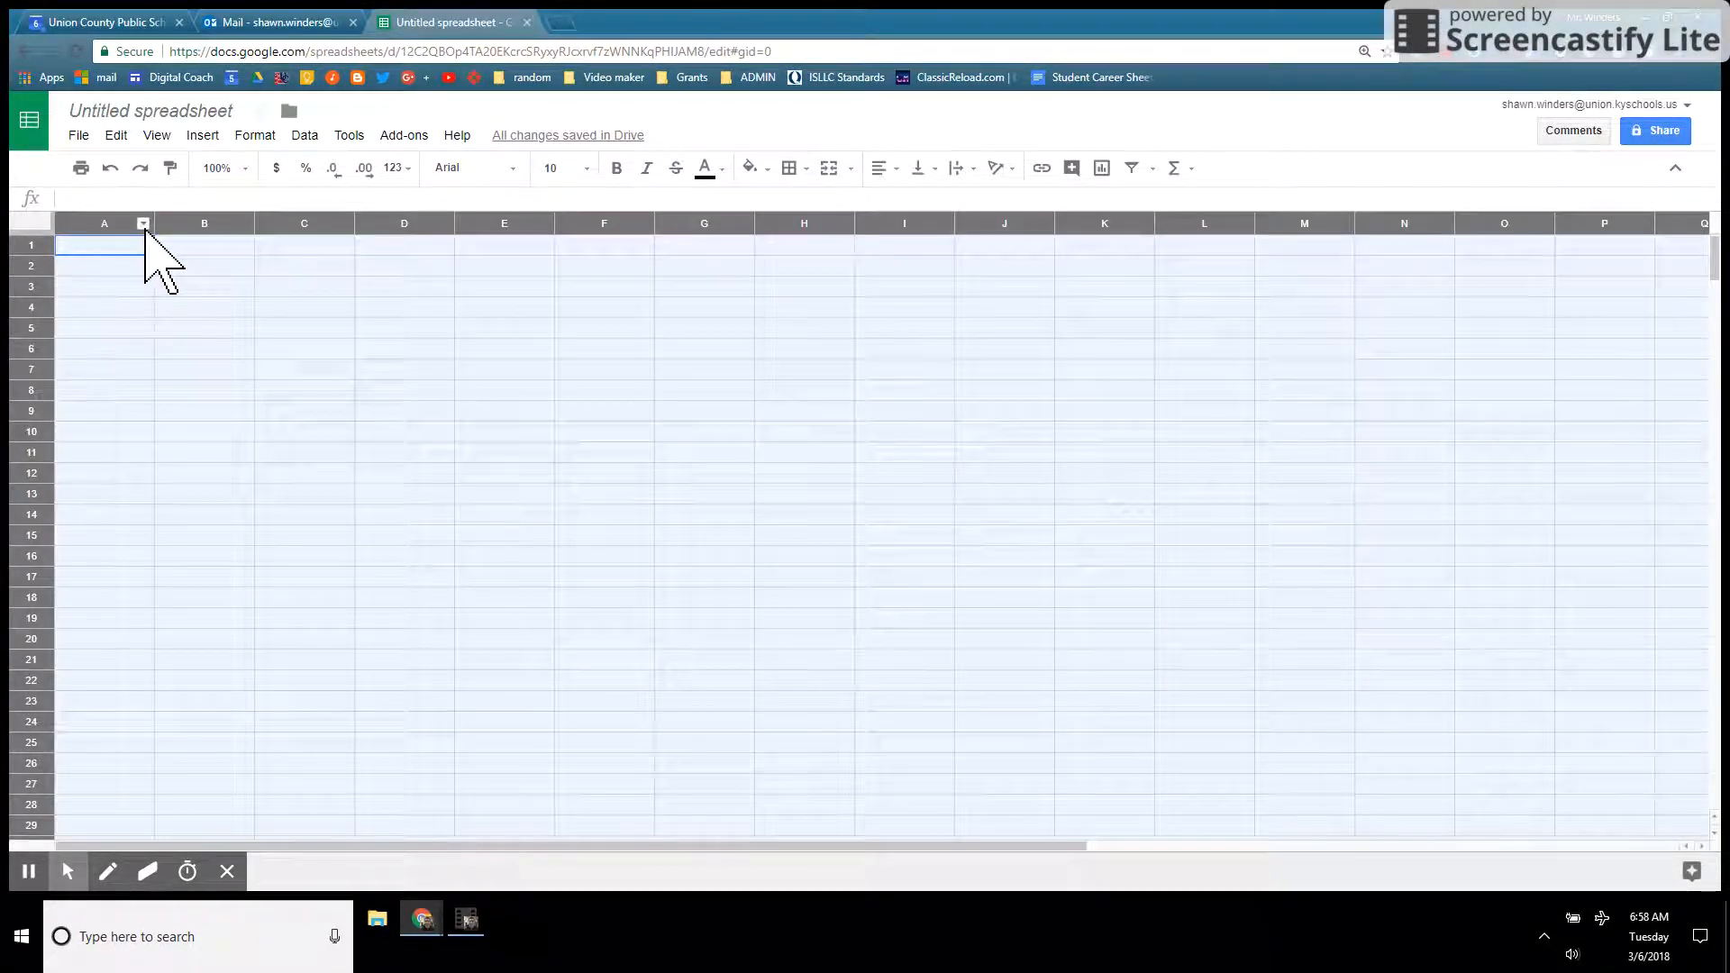
{"action": "left_click", "coordinate": [400, 473]}
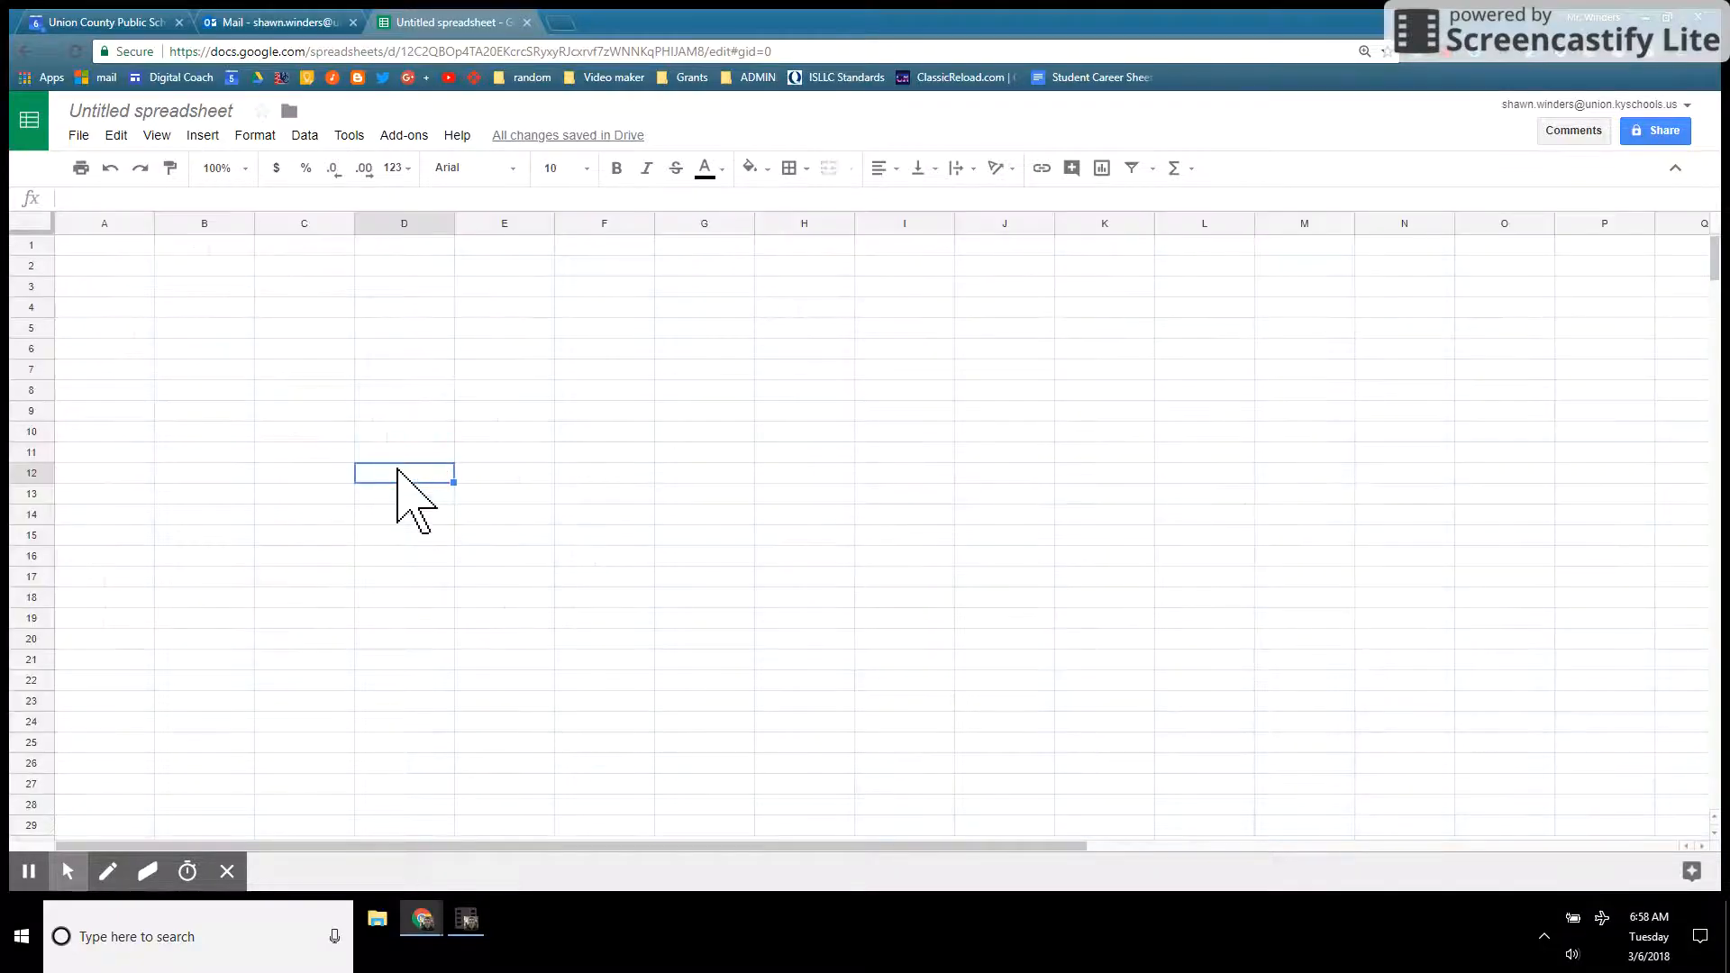
{"action": "left_click", "coordinate": [30, 224]}
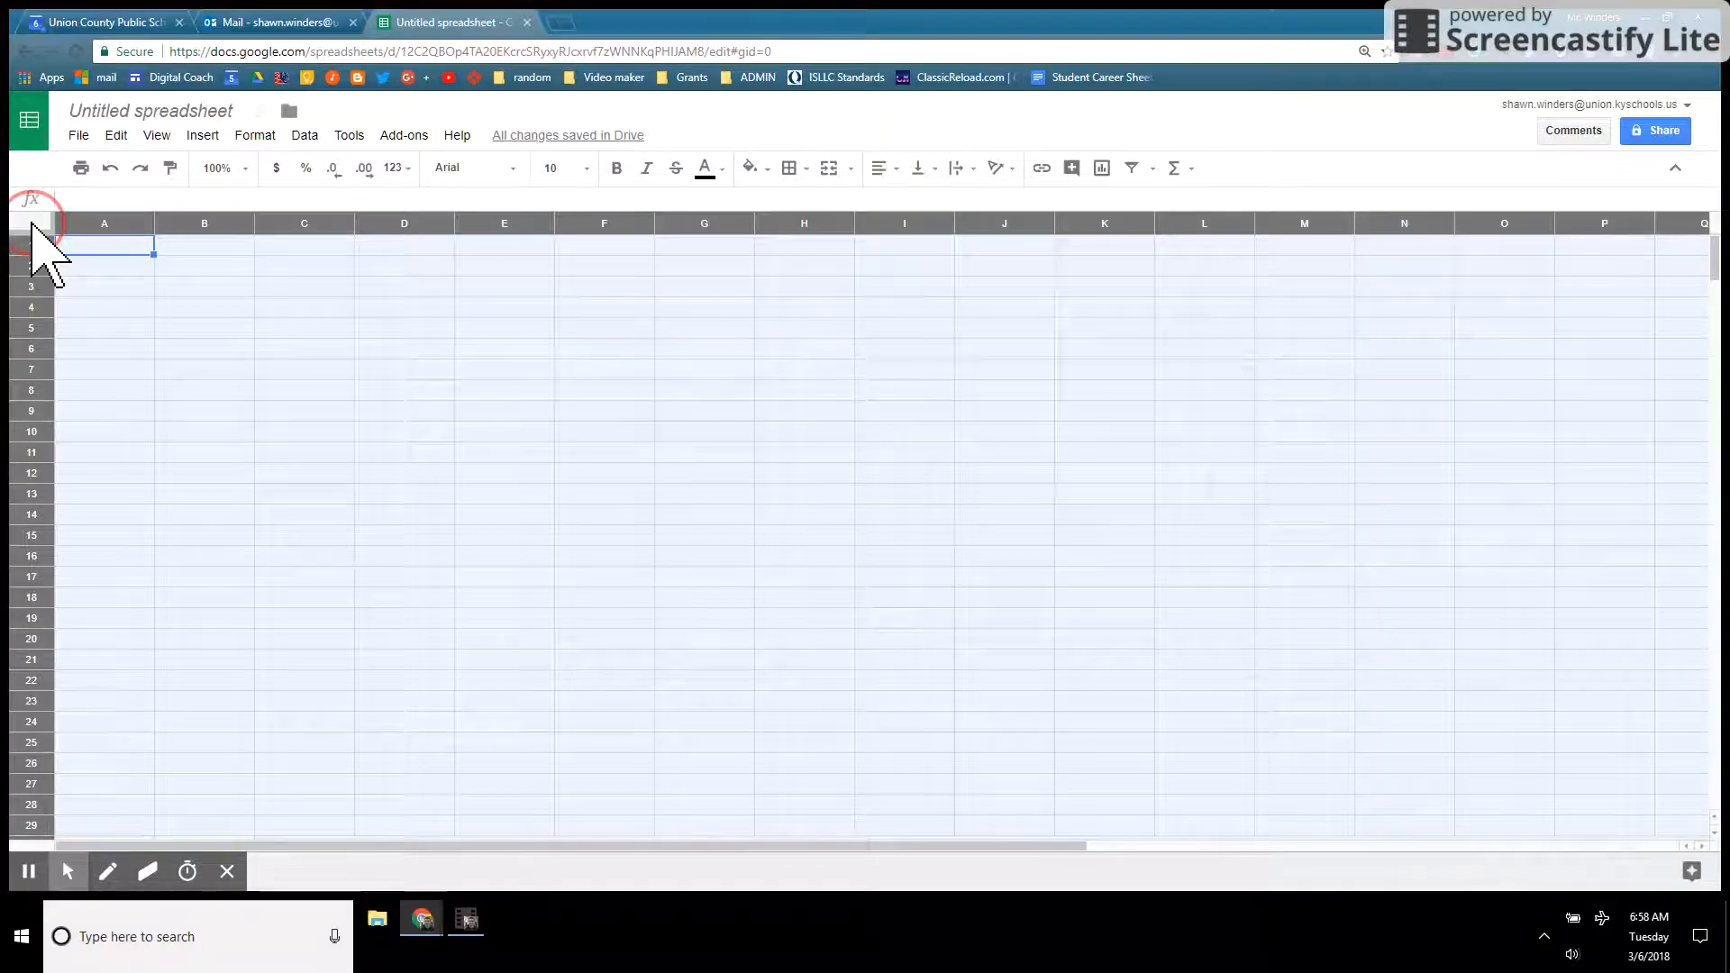
{"action": "left_click", "coordinate": [149, 223]}
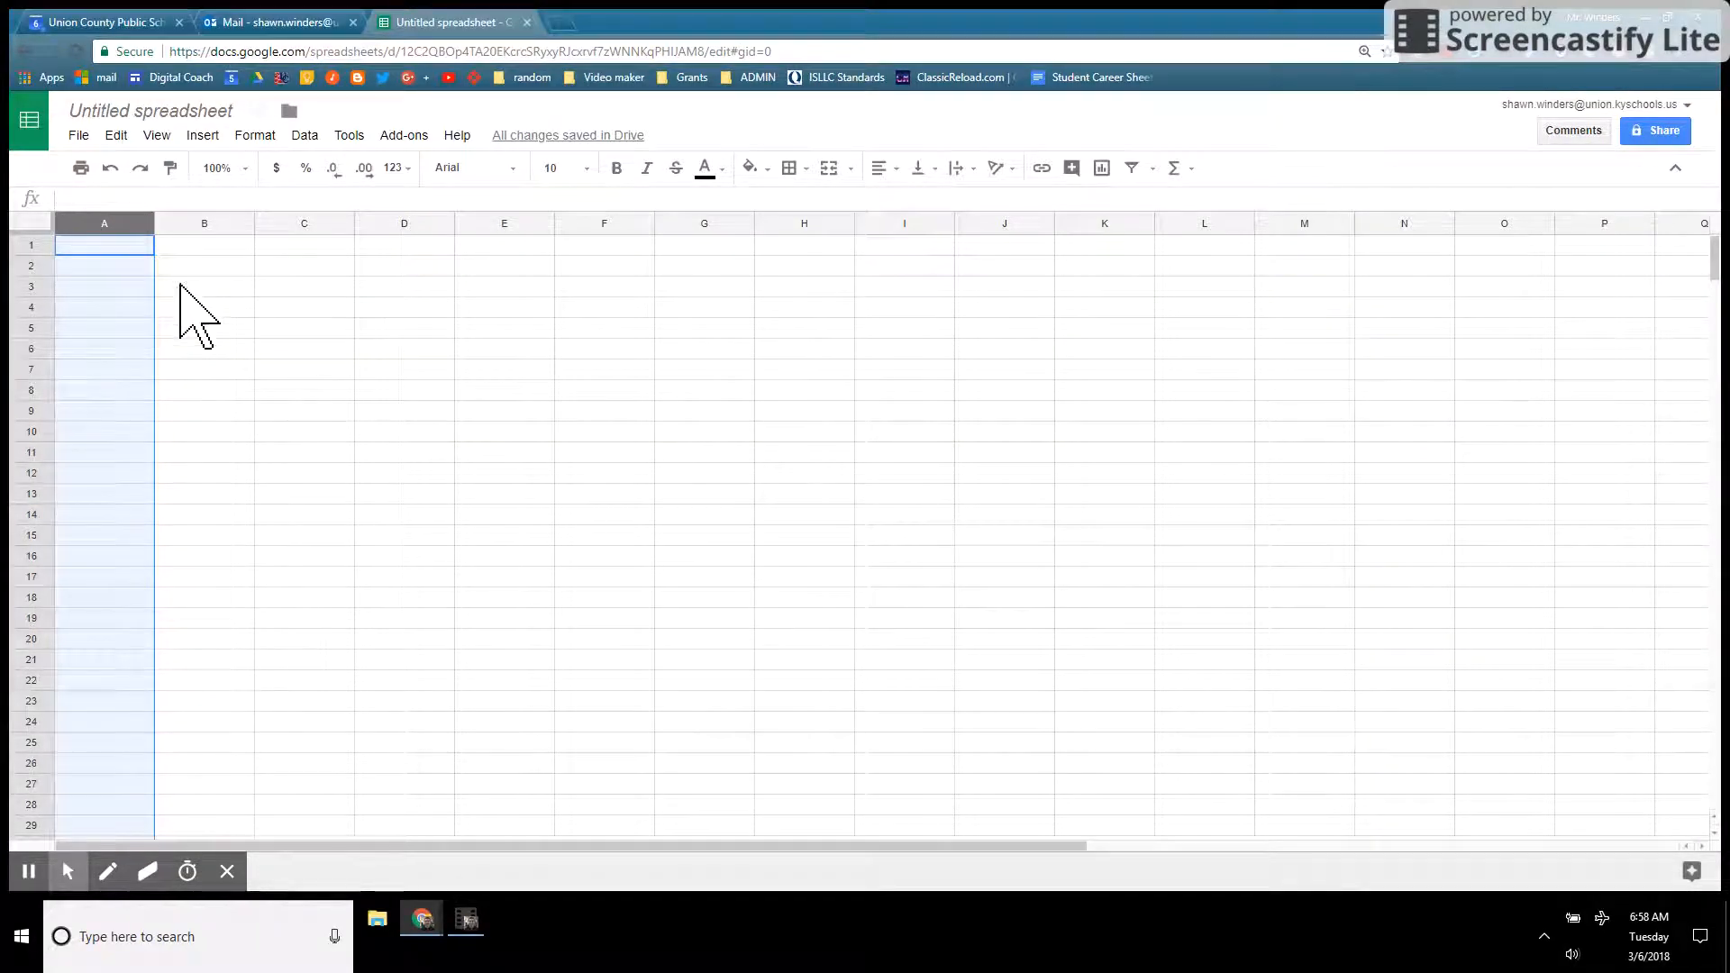
{"action": "left_click", "coordinate": [20, 222]}
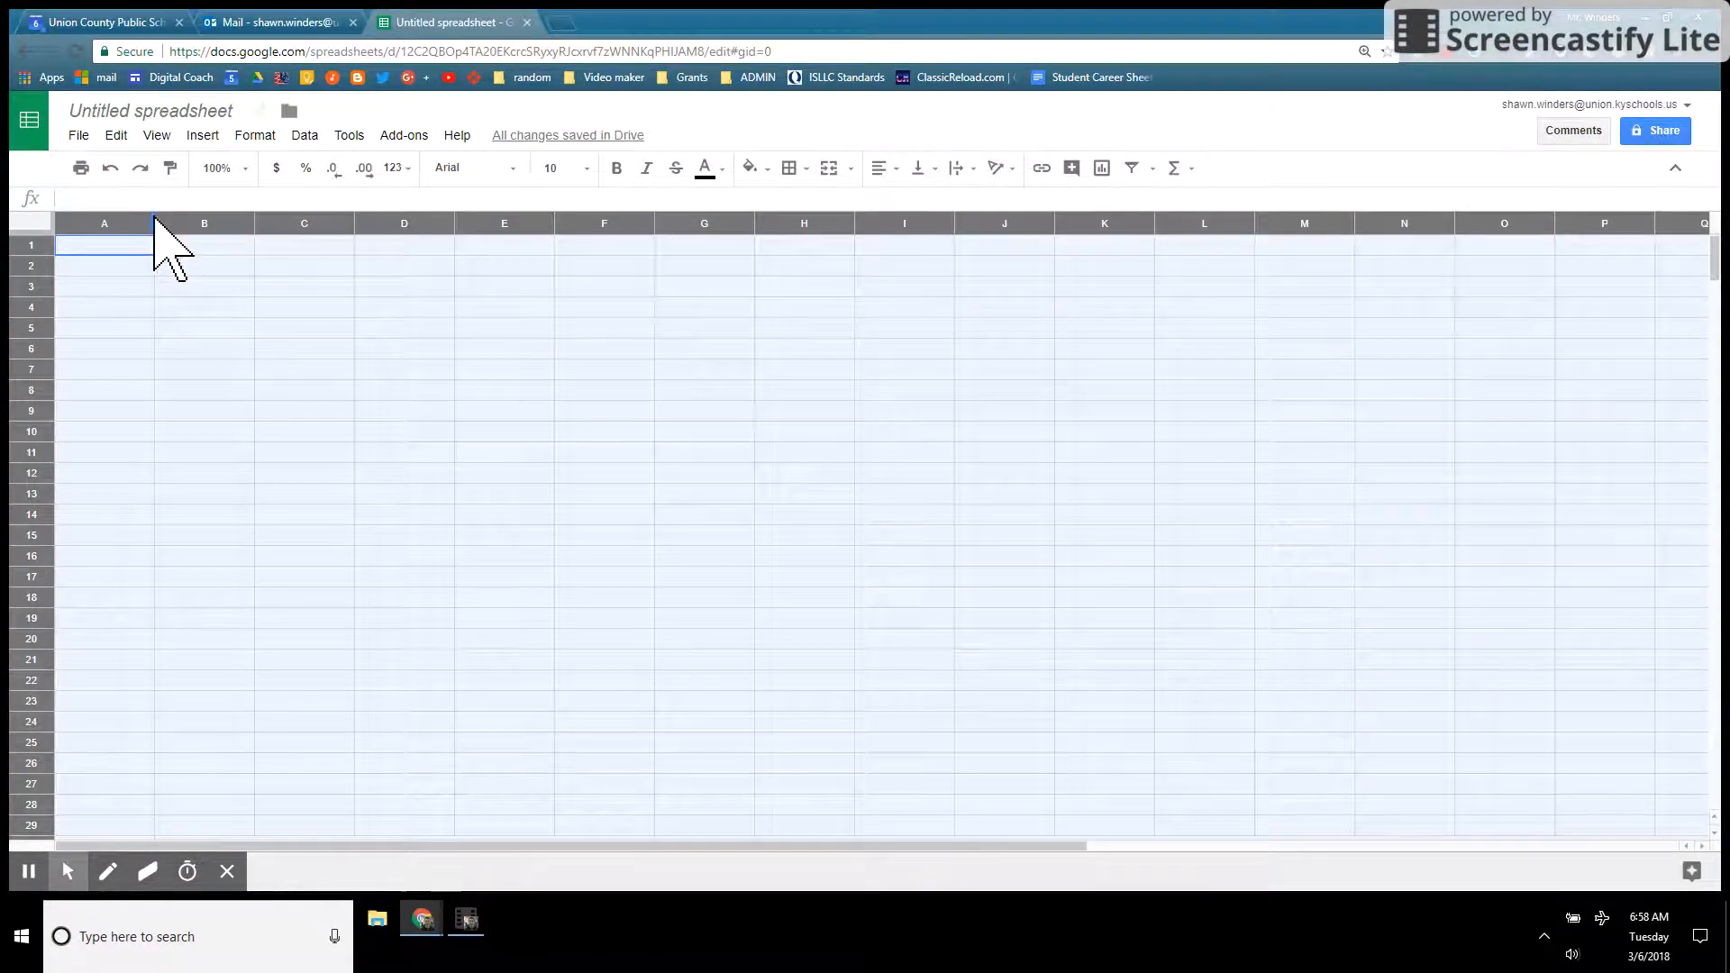
{"action": "left_click", "coordinate": [221, 266]}
Select the whole sheet and shrink all columns and rows into a grid of small square cells
{"action": "left_click", "coordinate": [30, 223]}
{"action": "left_click_drag", "start_coordinate": [154, 223], "coordinate": [87, 223]}
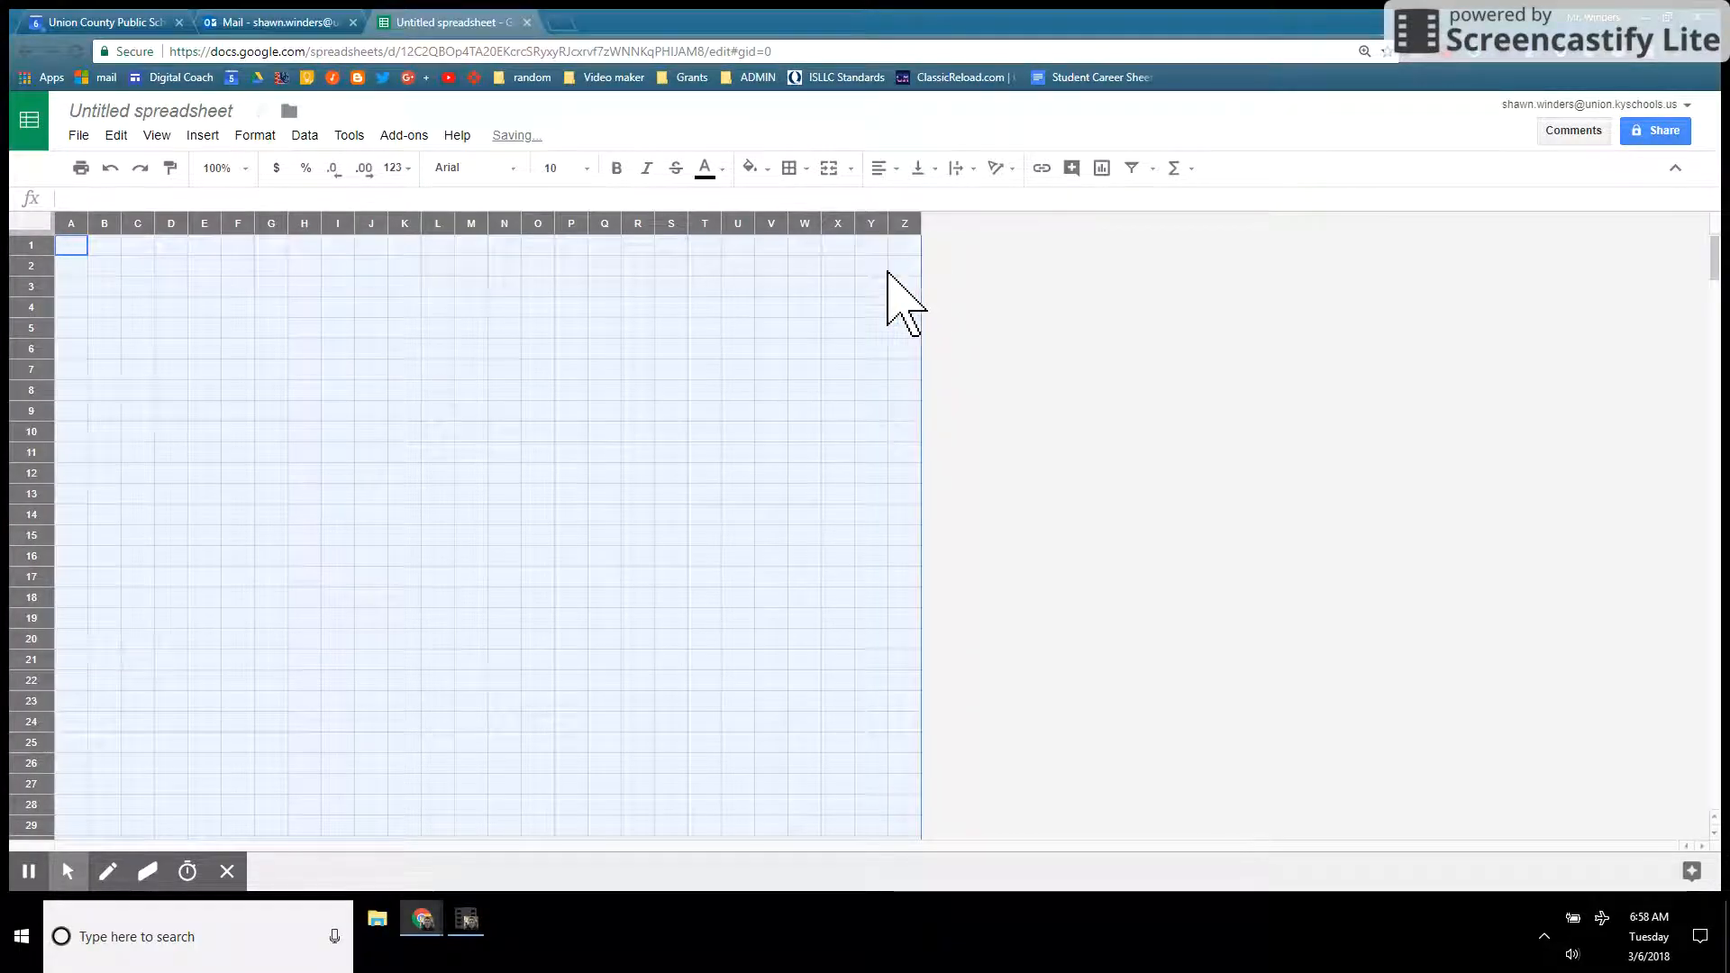
{"action": "left_click_drag", "start_coordinate": [85, 222], "coordinate": [83, 226]}
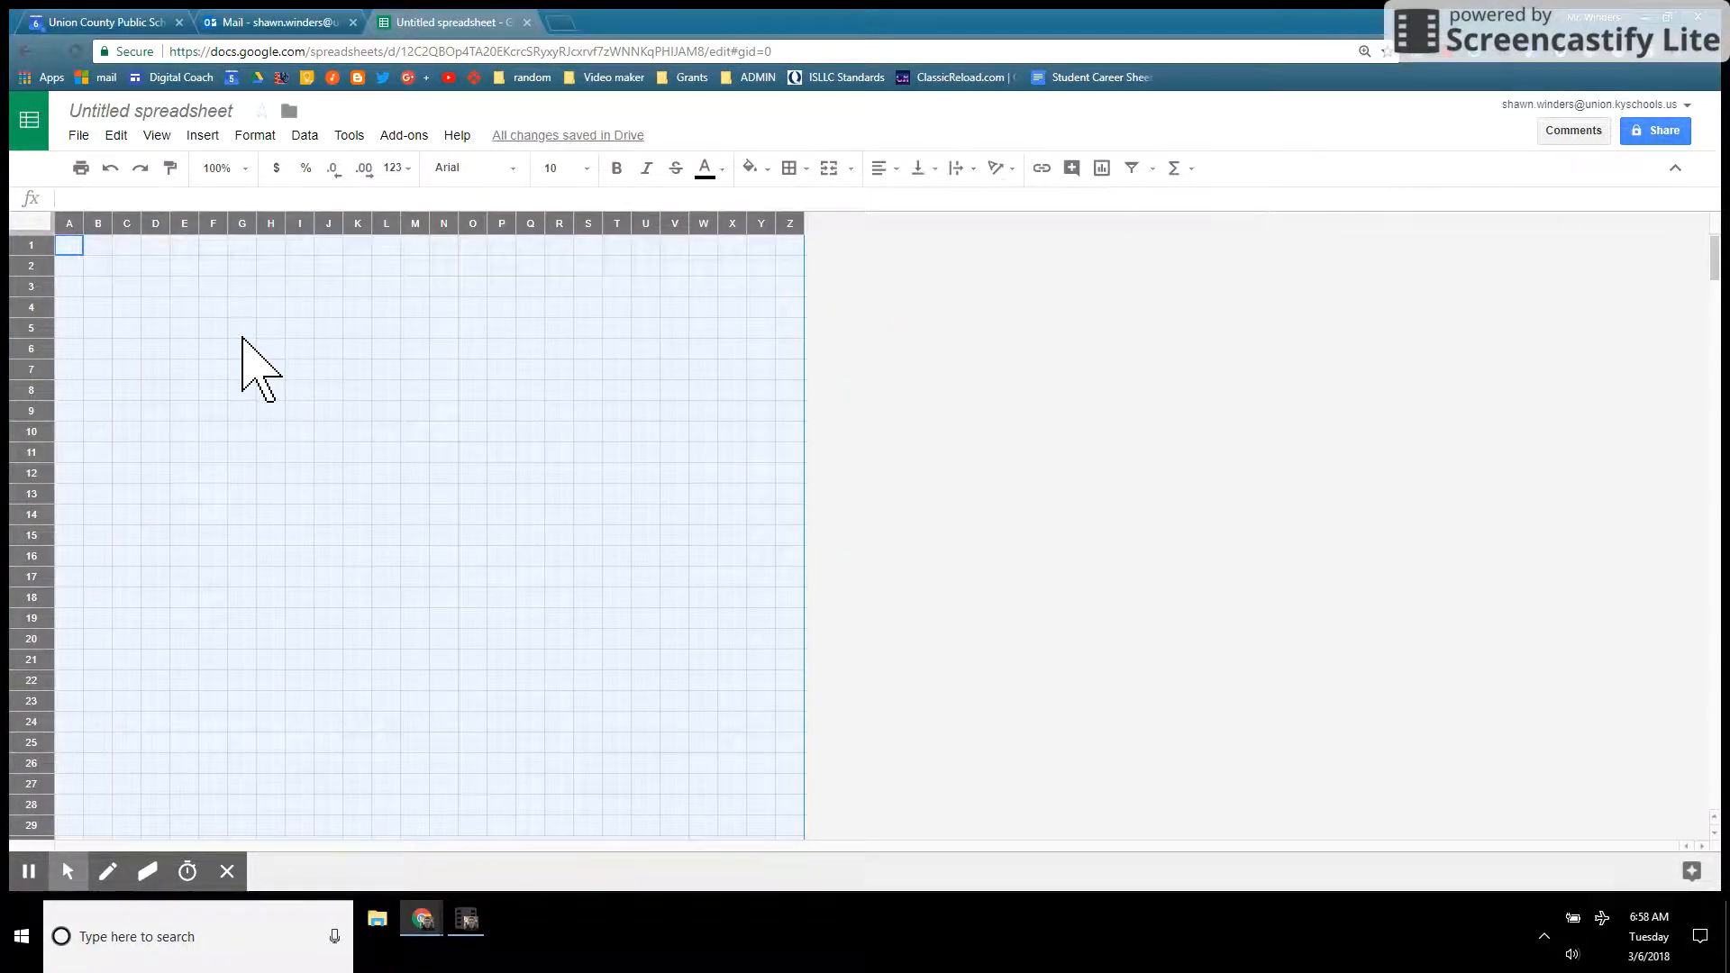
{"action": "left_click_drag", "start_coordinate": [83, 223], "coordinate": [33, 251]}
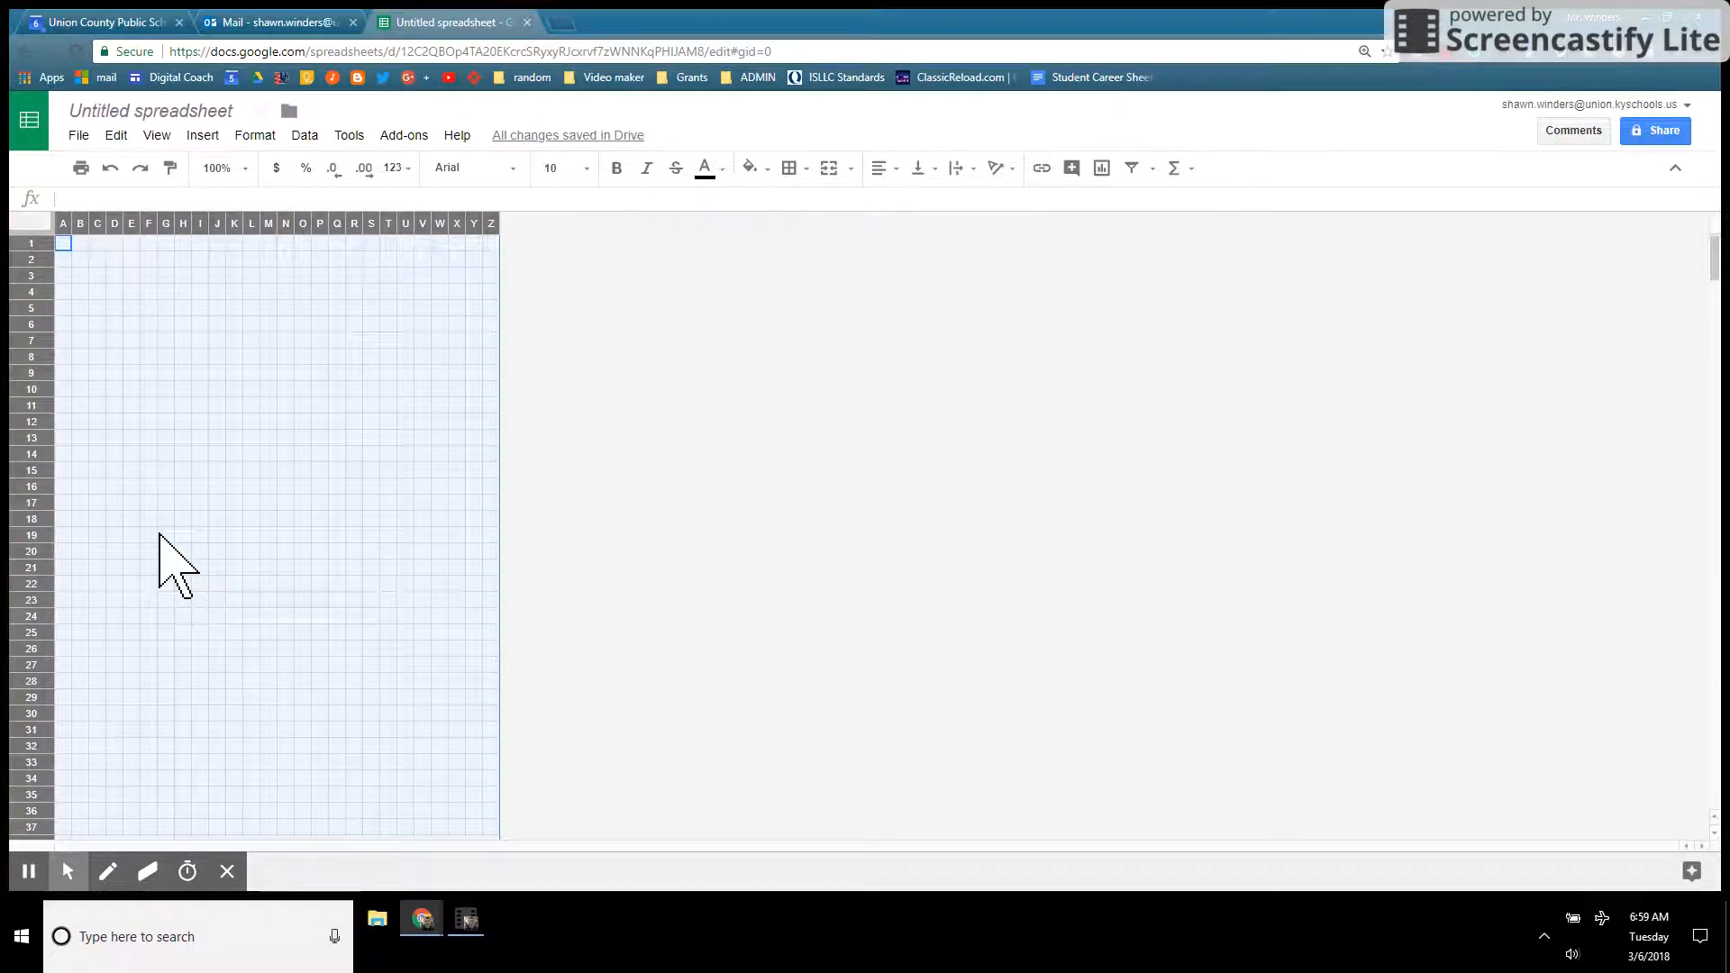
{"action": "left_click", "coordinate": [596, 616]}
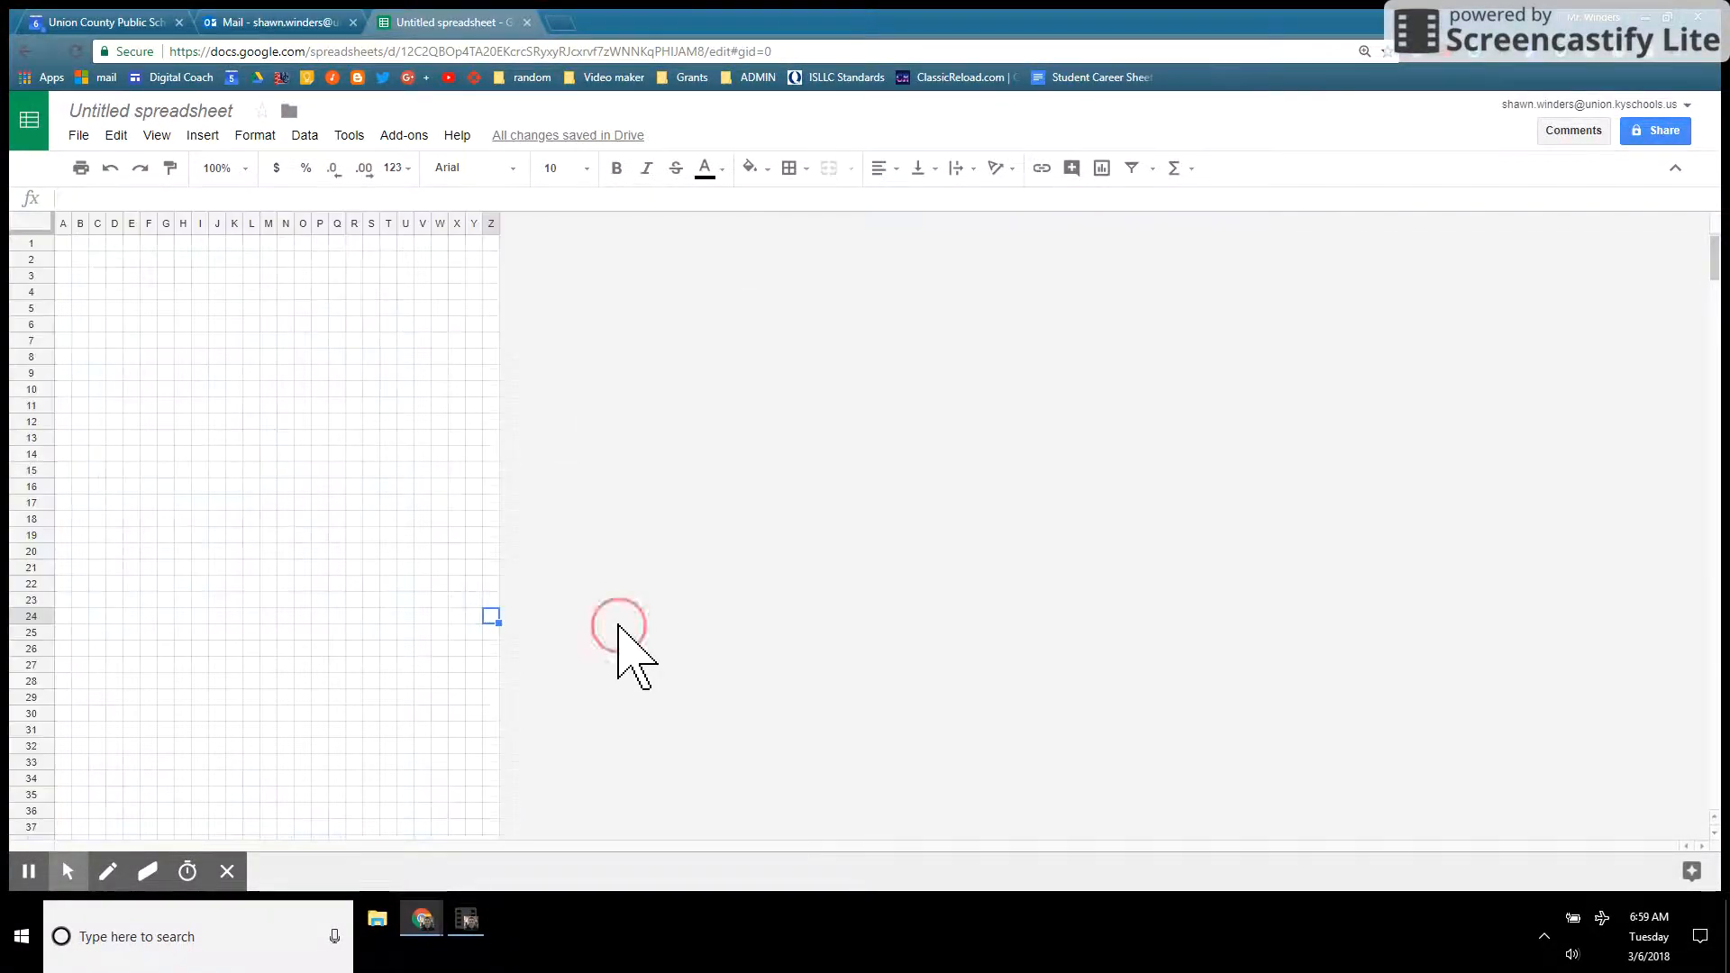
Fill cells C25:X25 with dark green as the bottom row of the tree
{"action": "left_click_drag", "start_coordinate": [100, 631], "coordinate": [199, 632]}
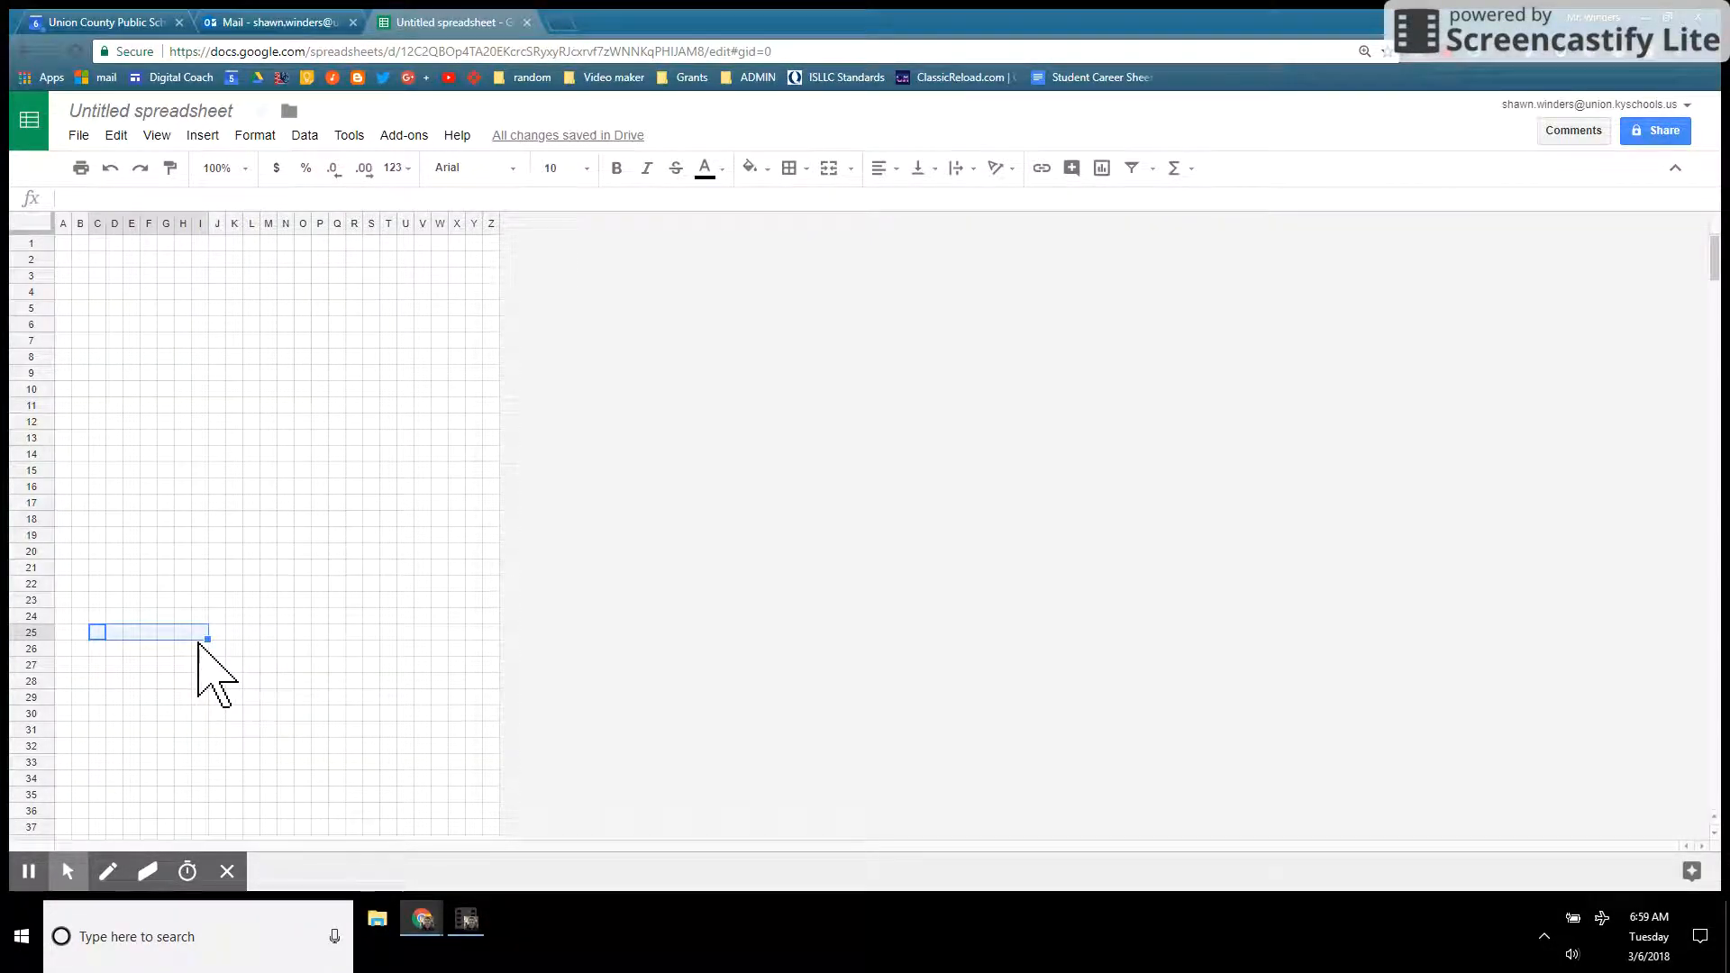
{"action": "key", "text": "shift+Right"}
{"action": "key", "text": "shift+Right"}
{"action": "key", "text": "shift+Right"}
{"action": "key", "text": "shift+Right"}
{"action": "key", "text": "shift+Right"}
{"action": "key", "text": "shift+Right"}
{"action": "key", "text": "shift+Right"}
{"action": "key", "text": "shift+Right"}
{"action": "key", "text": "shift+Right"}
{"action": "key", "text": "shift+Right"}
{"action": "key", "text": "shift+Right"}
{"action": "key", "text": "shift+Right"}
{"action": "key", "text": "shift+Right"}
{"action": "key", "text": "shift+Right"}
{"action": "key", "text": "shift+Right"}
{"action": "key", "text": "shift+Right"}
{"action": "key", "text": "shift+Right"}
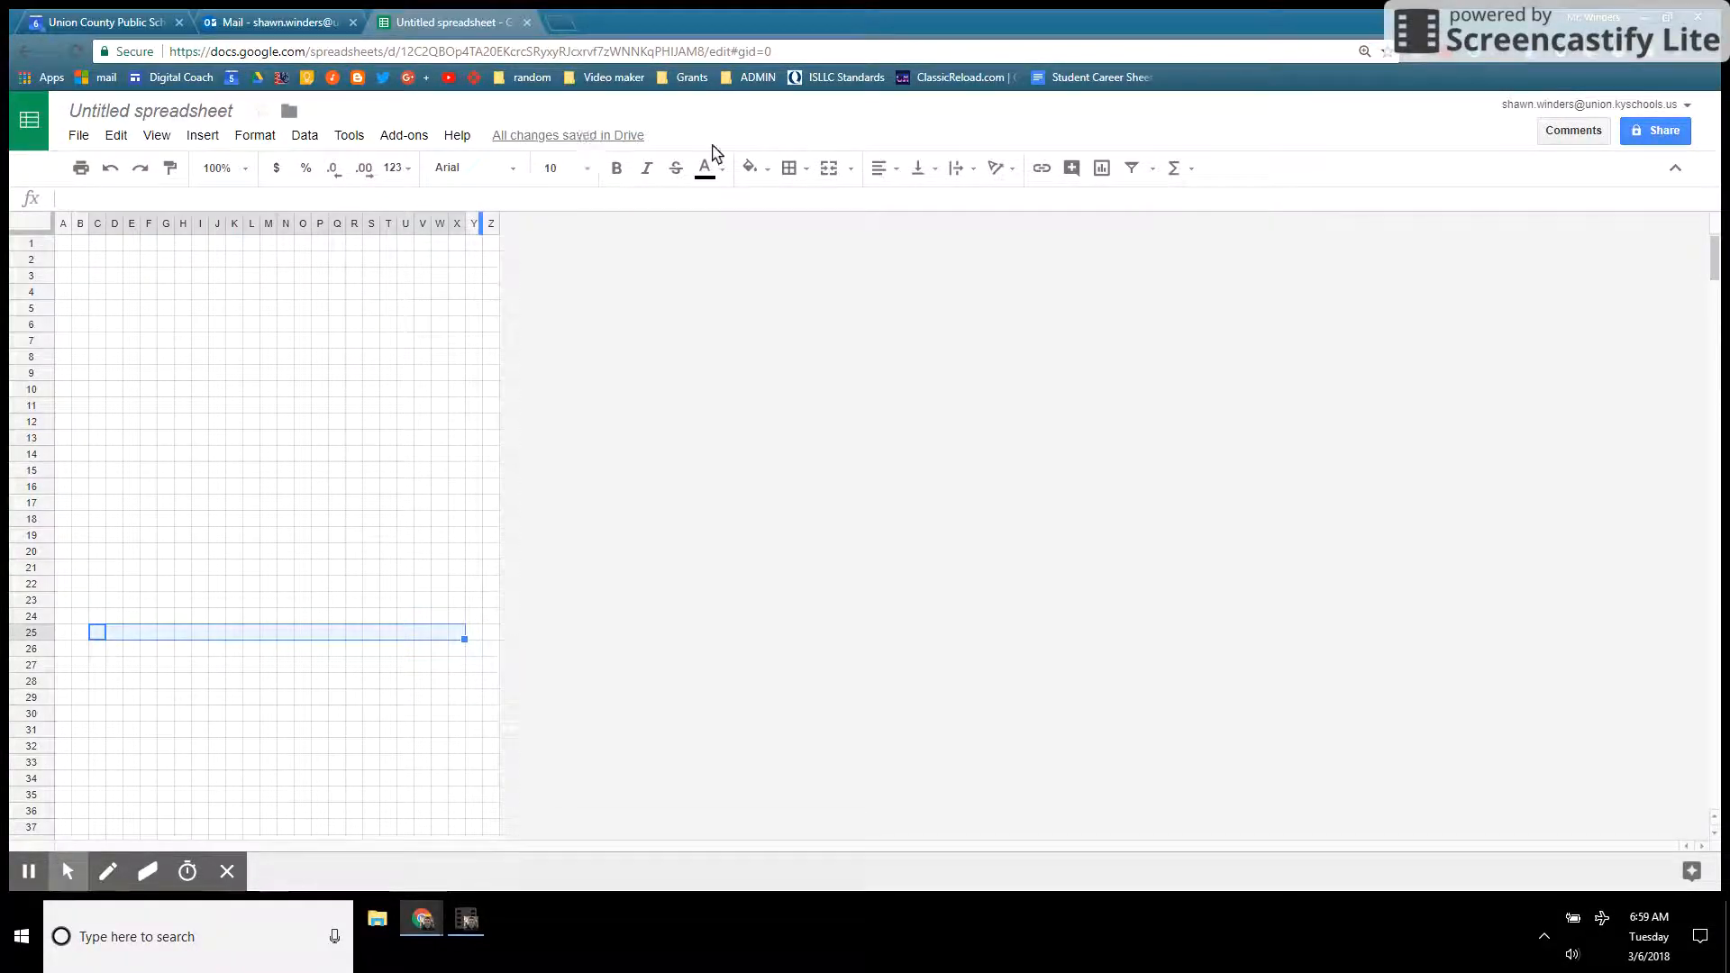
{"action": "left_click", "coordinate": [772, 170]}
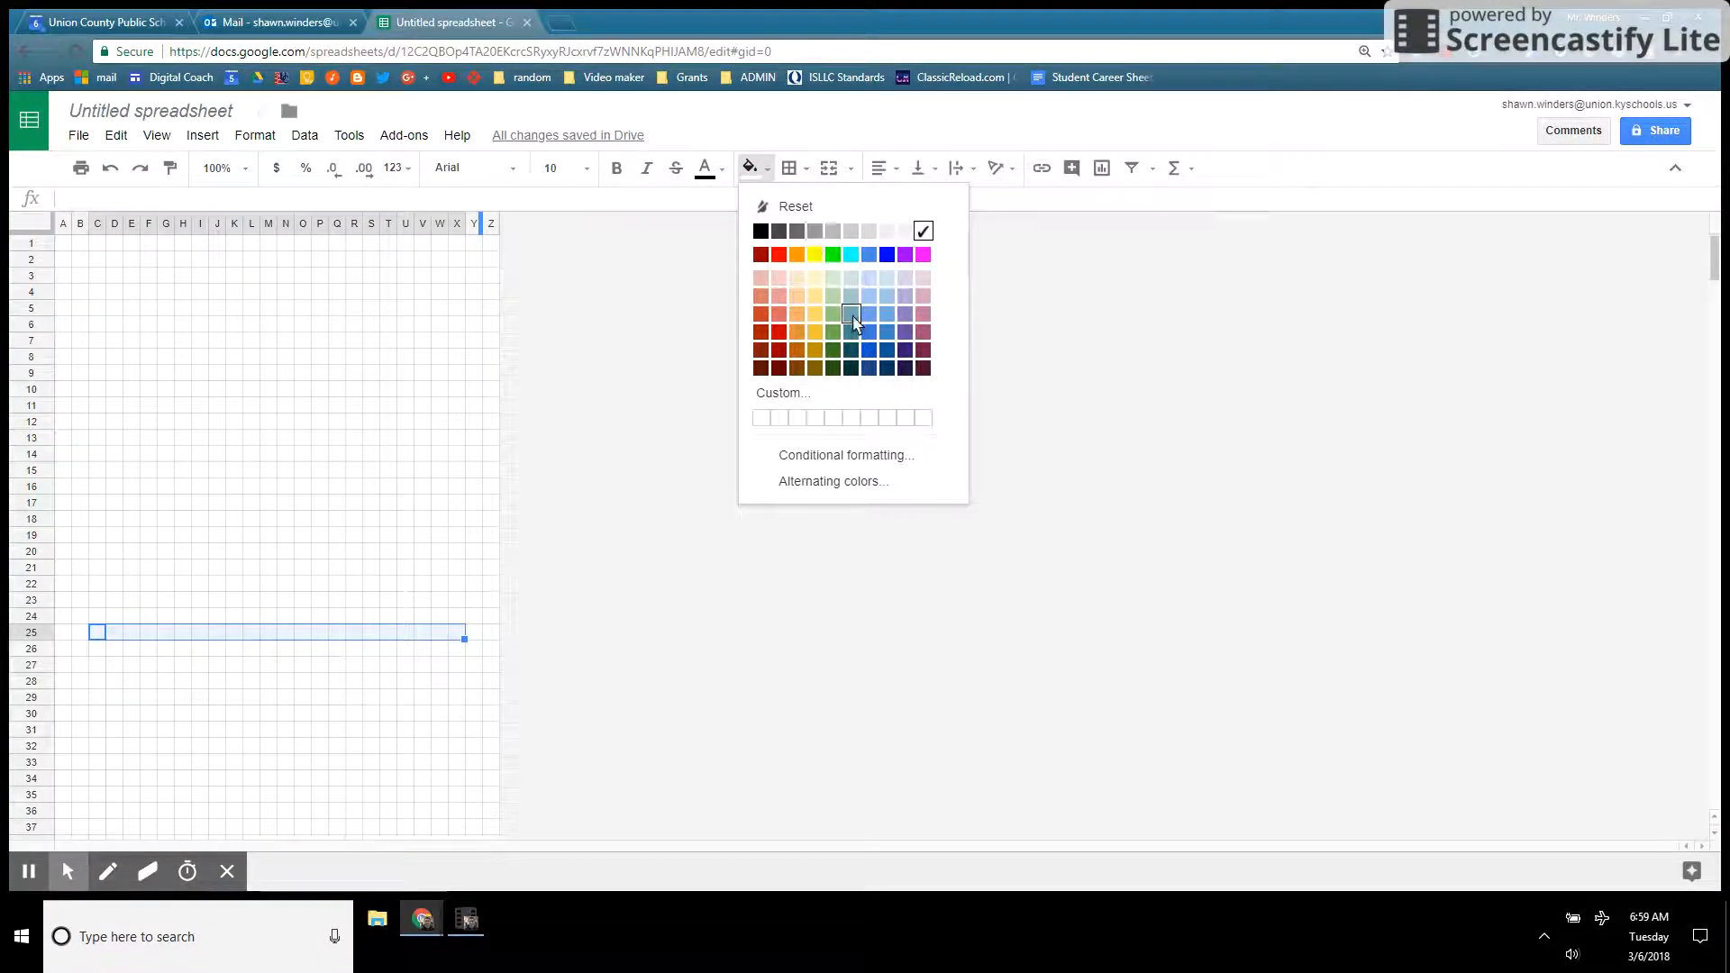
{"action": "left_click", "coordinate": [833, 350]}
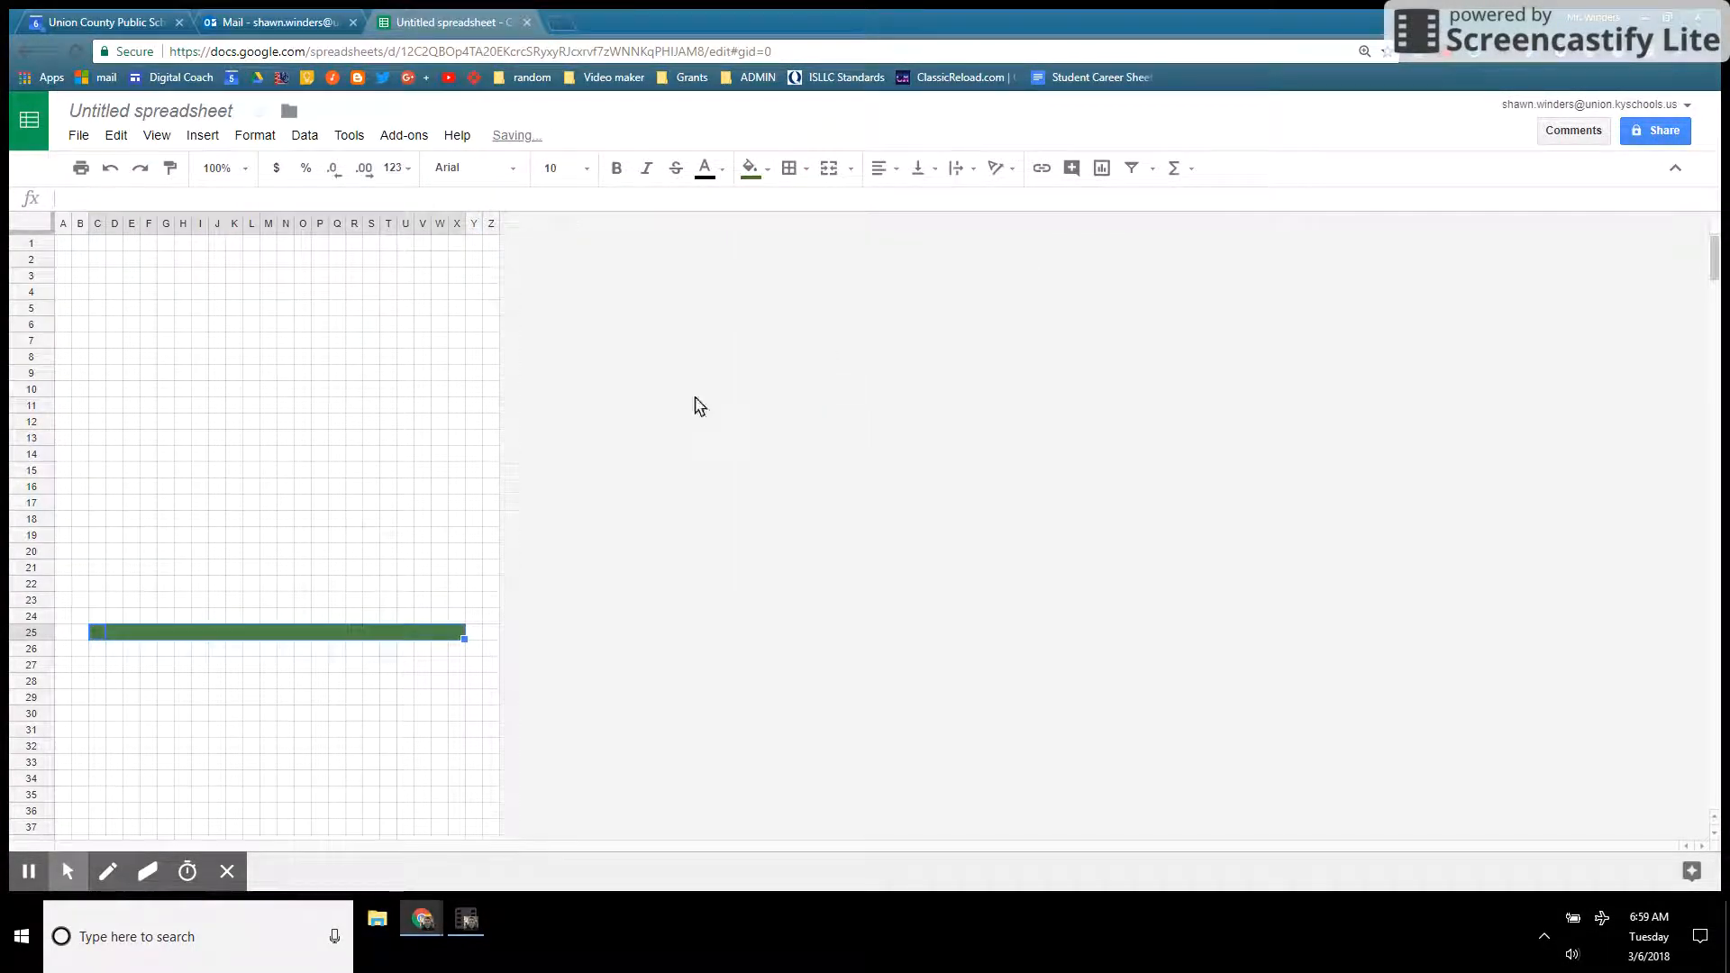
Fill cells D24:W24 with the same dark green, one cell shorter at each end than row 25
{"action": "left_click", "coordinate": [110, 615]}
{"action": "key", "text": "shift+Right"}
{"action": "key", "text": "shift+Right"}
{"action": "key", "text": "shift+Right"}
{"action": "key", "text": "shift+Right"}
{"action": "key", "text": "shift+Right"}
{"action": "key", "text": "shift+Right"}
{"action": "key", "text": "shift+Right"}
{"action": "key", "text": "shift+Right"}
{"action": "key", "text": "shift+Right"}
{"action": "key", "text": "shift+Right"}
{"action": "key", "text": "shift+Right"}
{"action": "key", "text": "shift+Right"}
{"action": "key", "text": "shift+Right"}
{"action": "key", "text": "shift+Right"}
{"action": "key", "text": "shift+Right"}
{"action": "key", "text": "shift+Right"}
{"action": "key", "text": "shift+Right"}
{"action": "key", "text": "shift+Right"}
{"action": "key", "text": "shift+Right"}
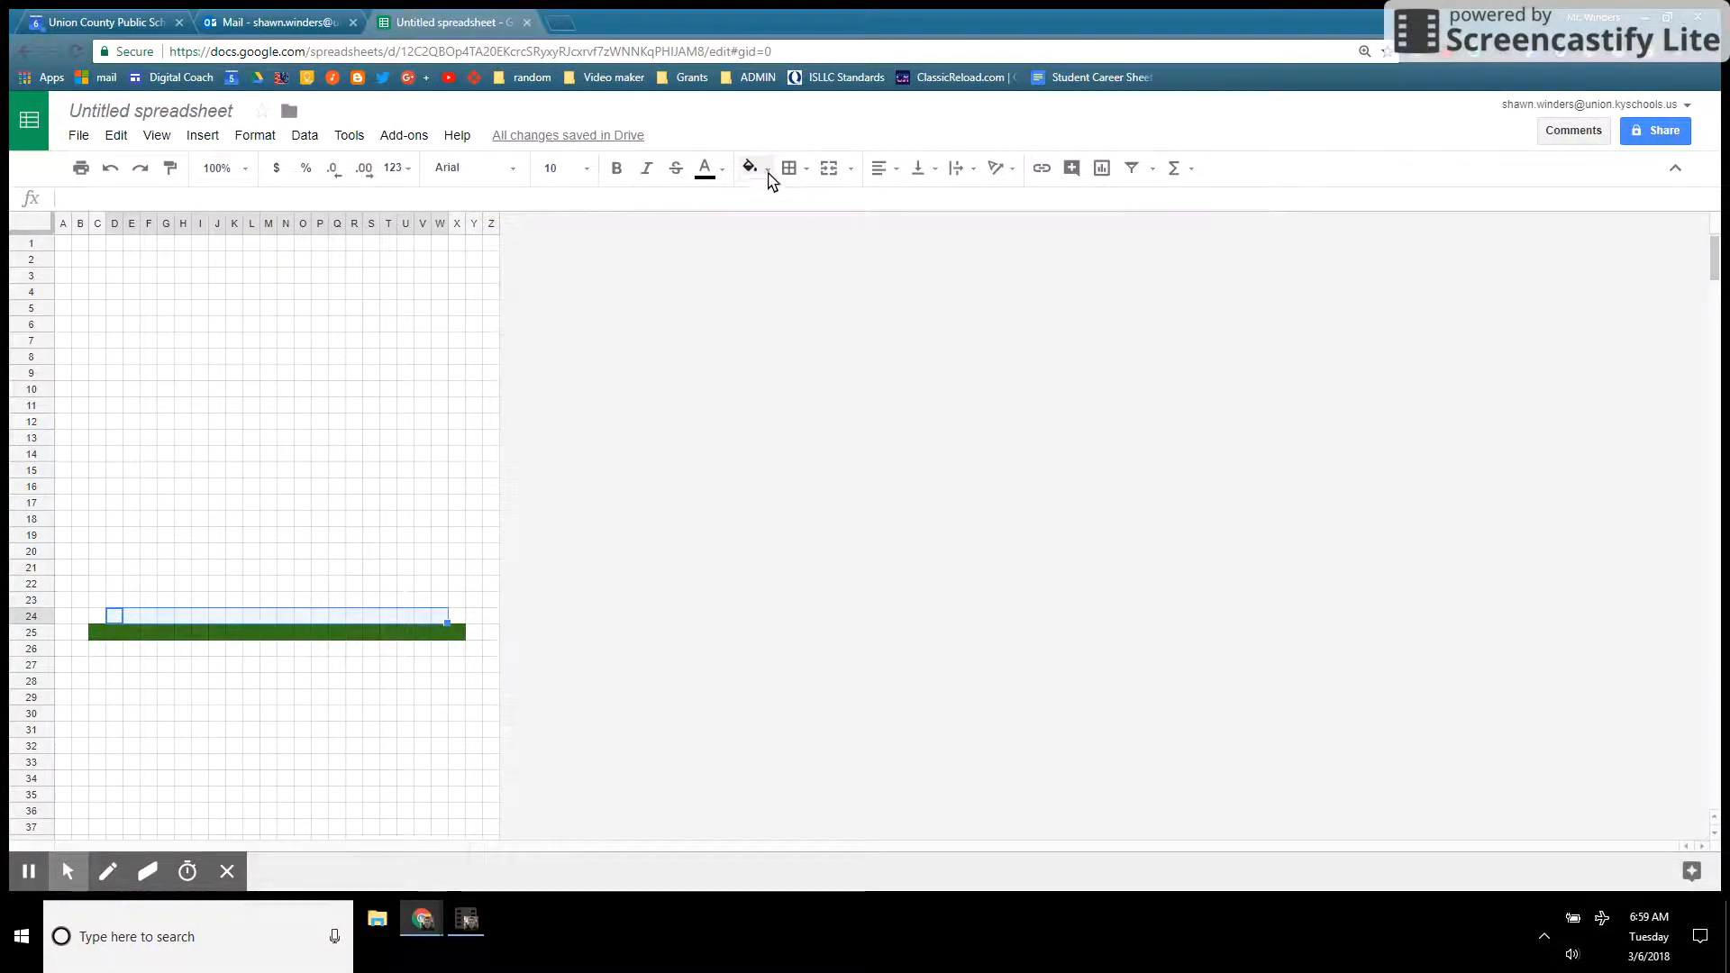
{"action": "left_click", "coordinate": [768, 171]}
{"action": "left_click", "coordinate": [833, 350]}
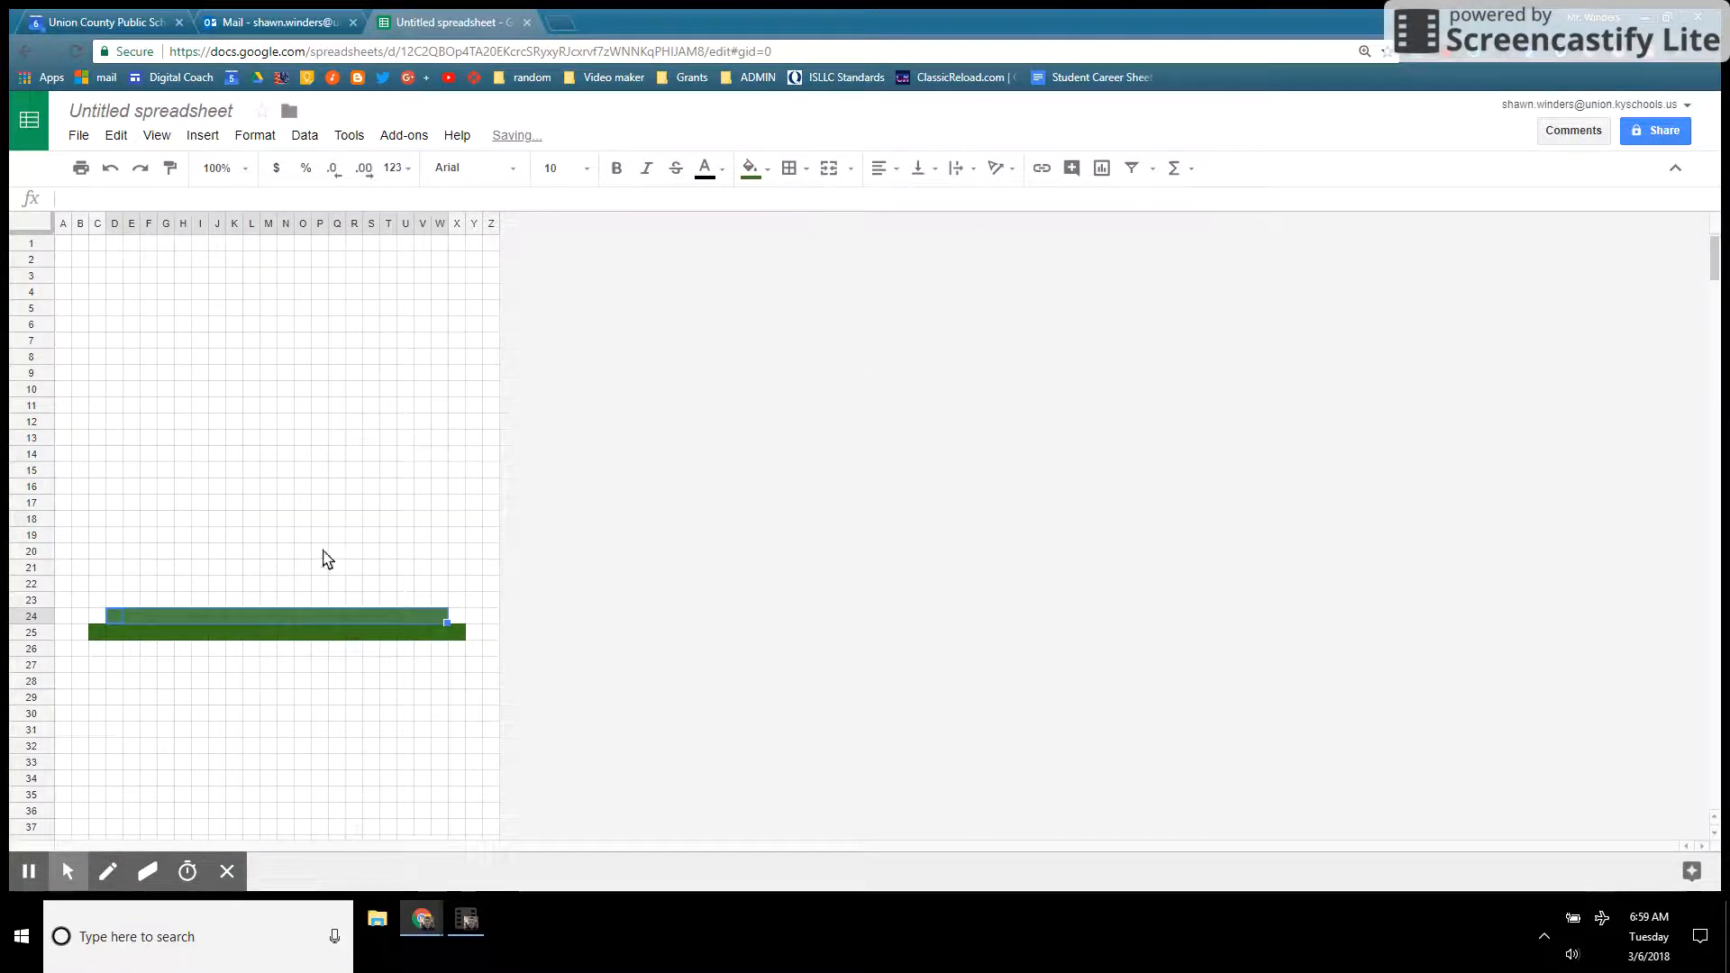
Fill cells E23:V23 with dark green as the third row of the tree
{"action": "left_click", "coordinate": [131, 602]}
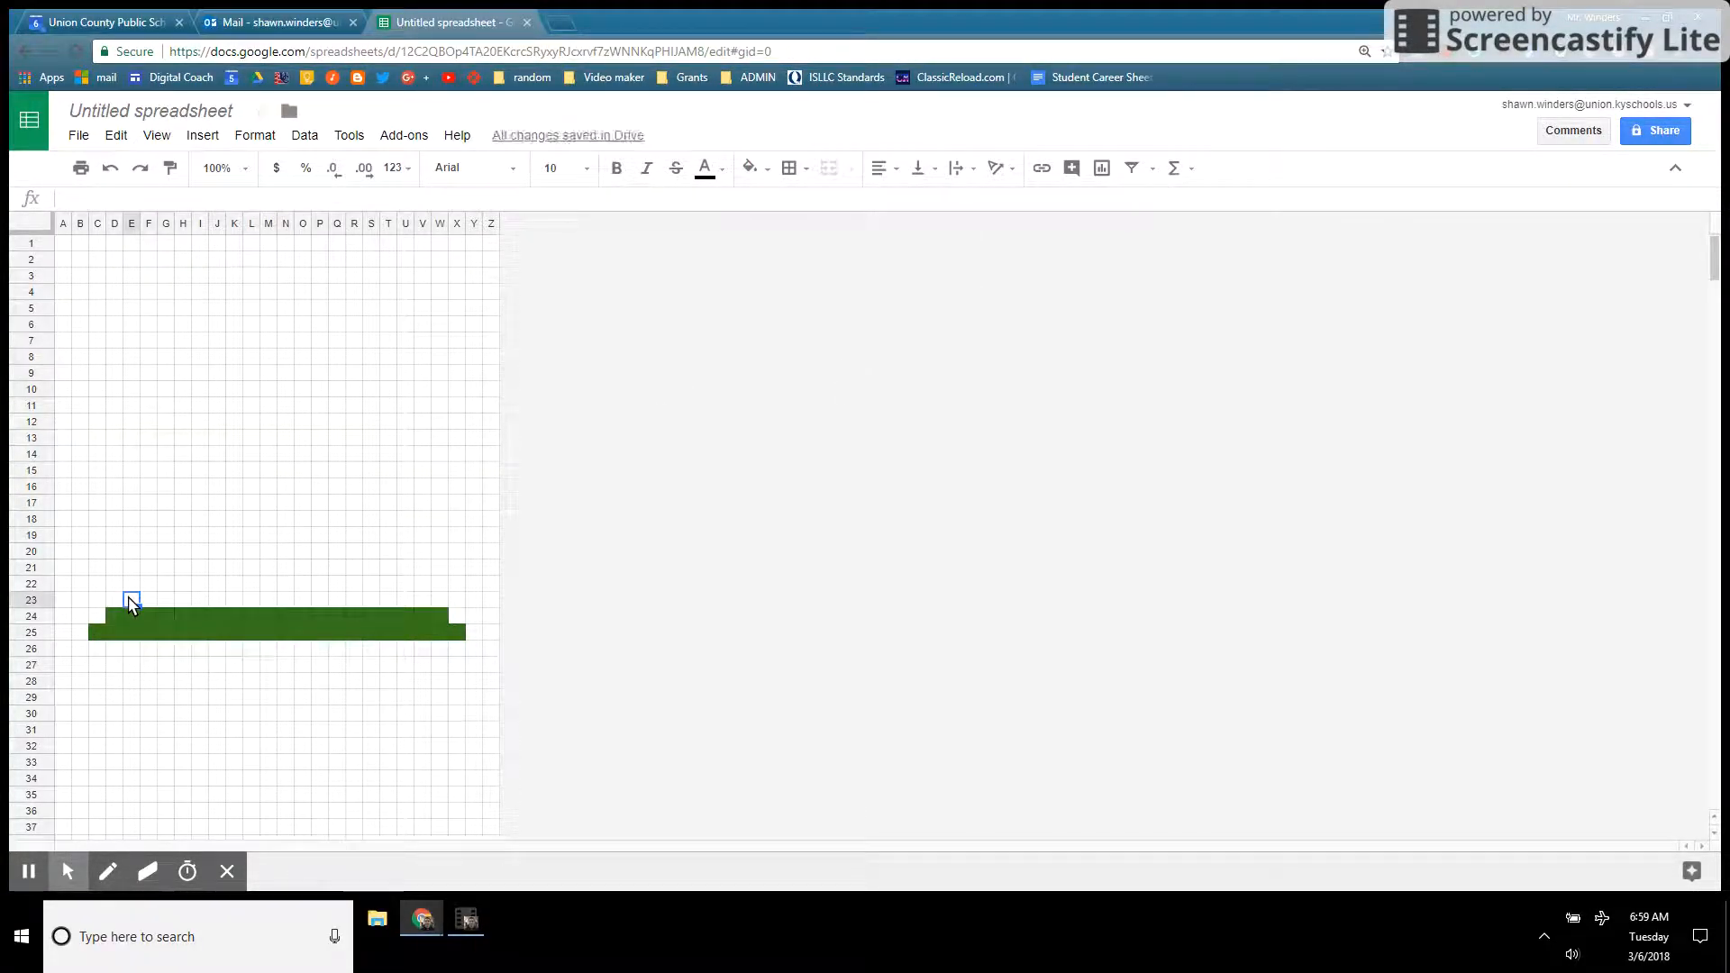
{"action": "key", "text": "shift+Right"}
{"action": "key", "text": "shift+Right"}
{"action": "key", "text": "shift+Right"}
{"action": "key", "text": "shift+Right"}
{"action": "key", "text": "shift+Right"}
{"action": "key", "text": "shift+Right"}
{"action": "key", "text": "shift+Right"}
{"action": "key", "text": "shift+Right"}
{"action": "key", "text": "shift+Right"}
{"action": "key", "text": "shift+Right"}
{"action": "key", "text": "shift+Right"}
{"action": "key", "text": "shift+Right"}
{"action": "key", "text": "shift+Right"}
{"action": "key", "text": "shift+Right"}
{"action": "key", "text": "shift+Right"}
{"action": "key", "text": "shift+Right"}
{"action": "key", "text": "shift+Right"}
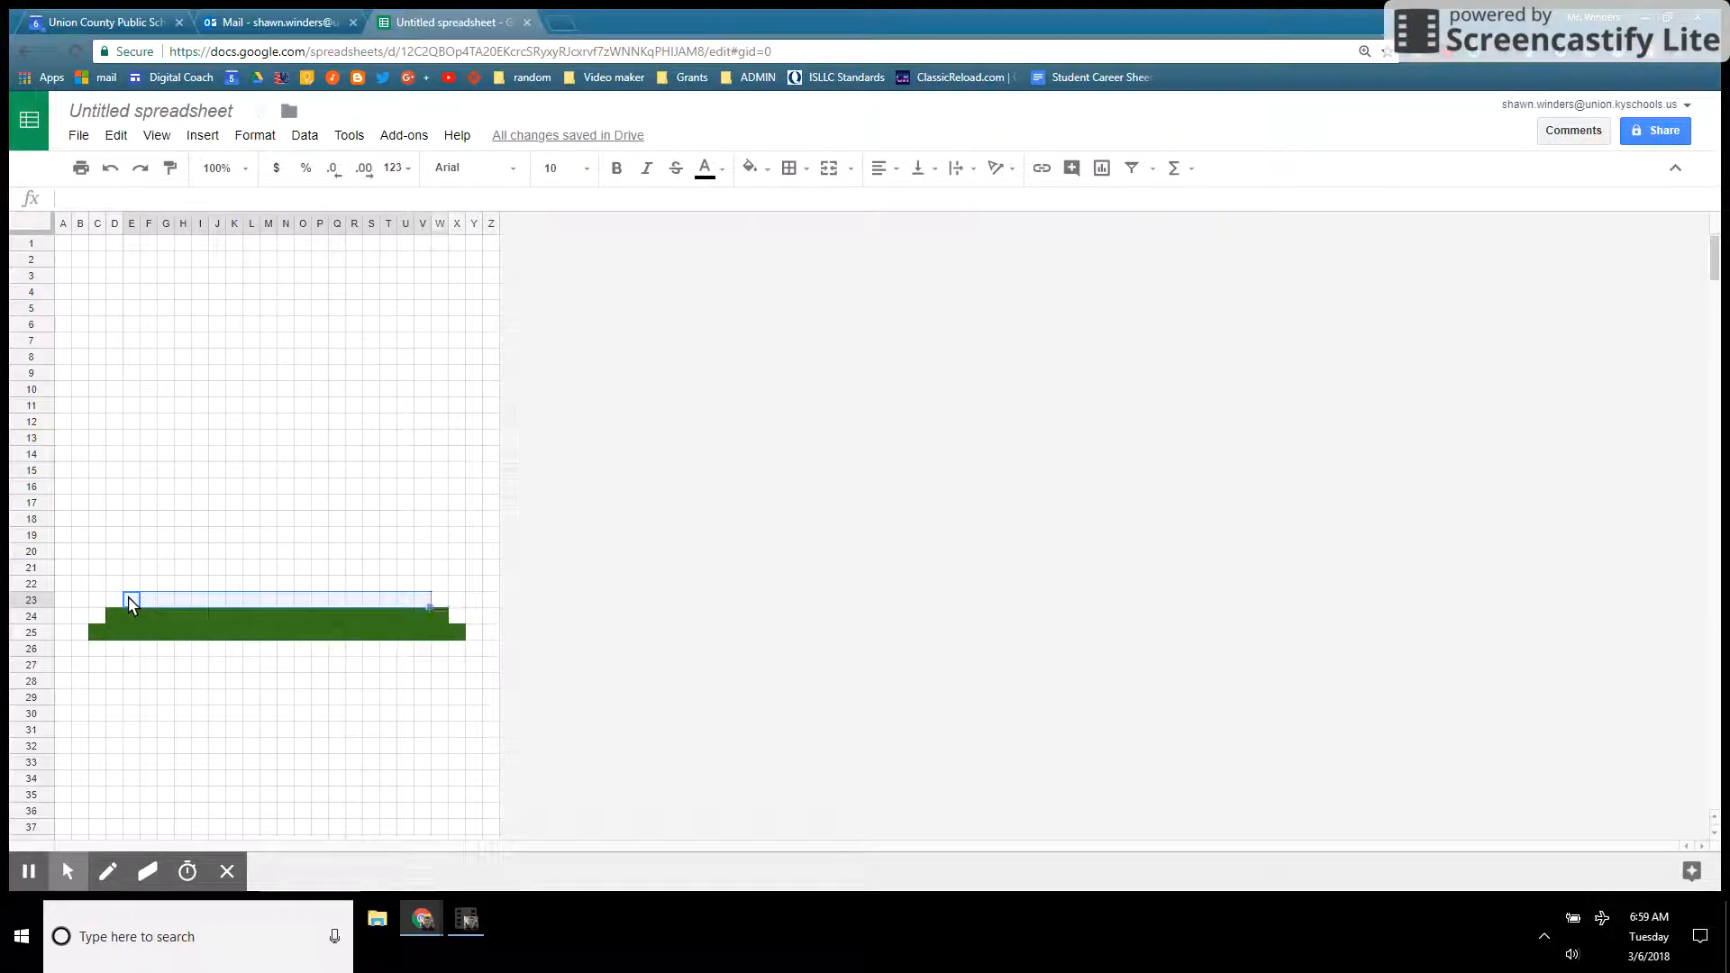
{"action": "left_click", "coordinate": [773, 166]}
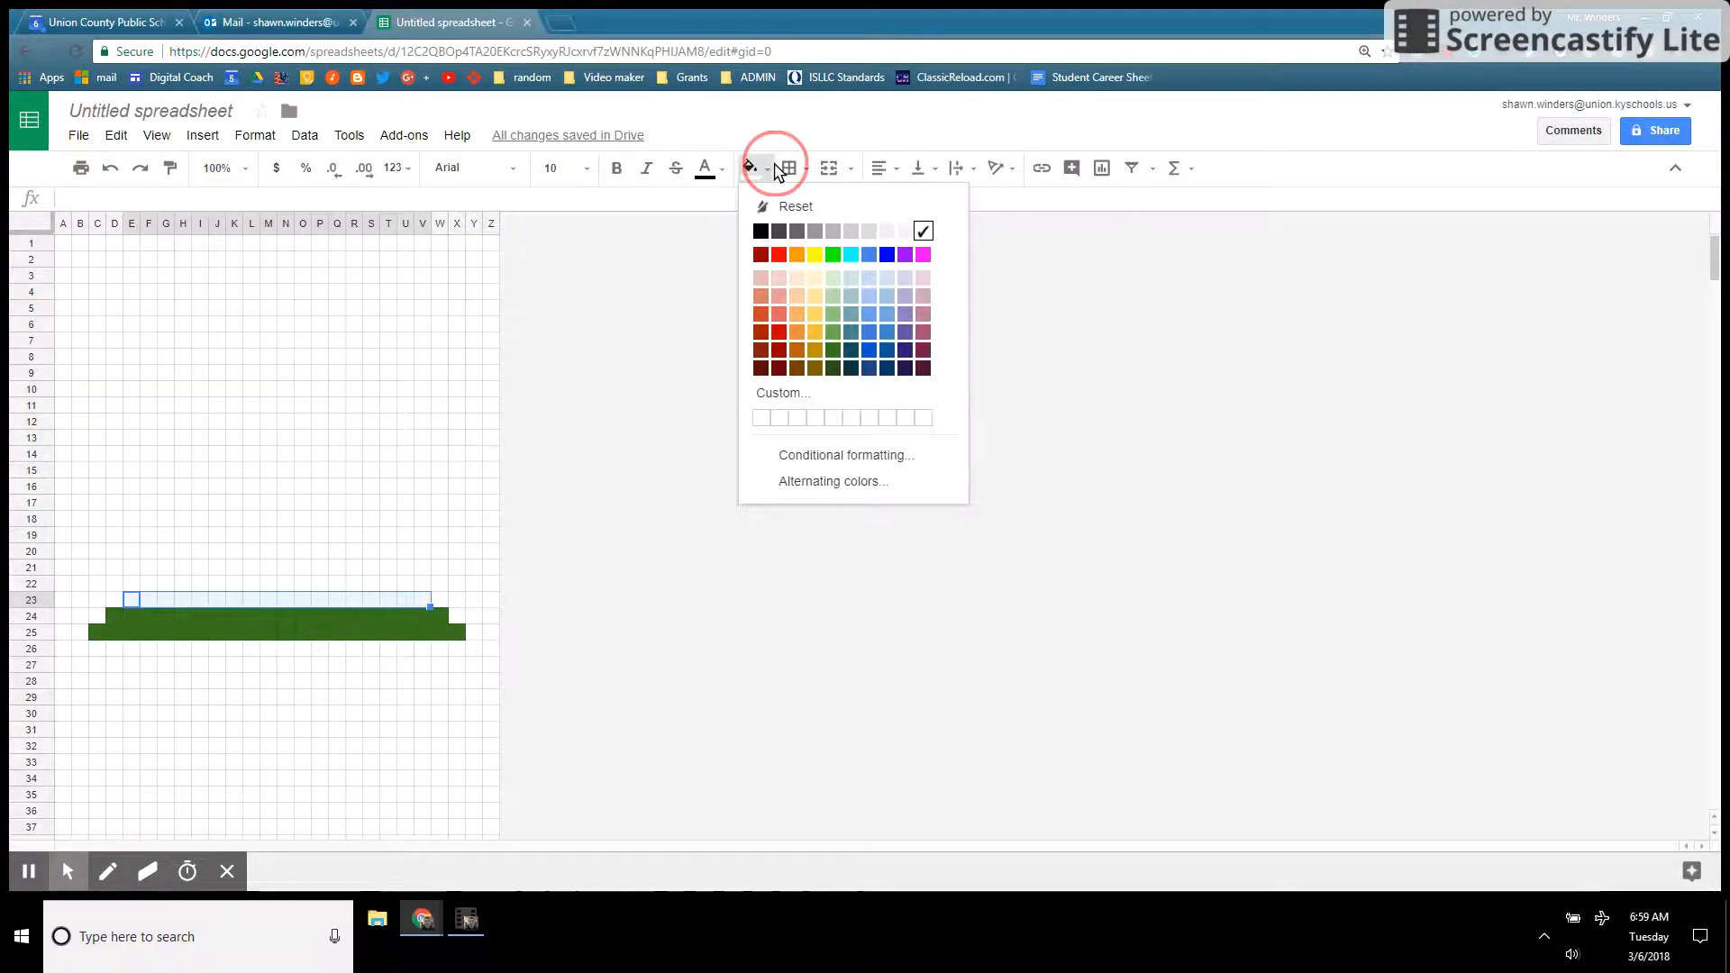
{"action": "left_click", "coordinate": [832, 349]}
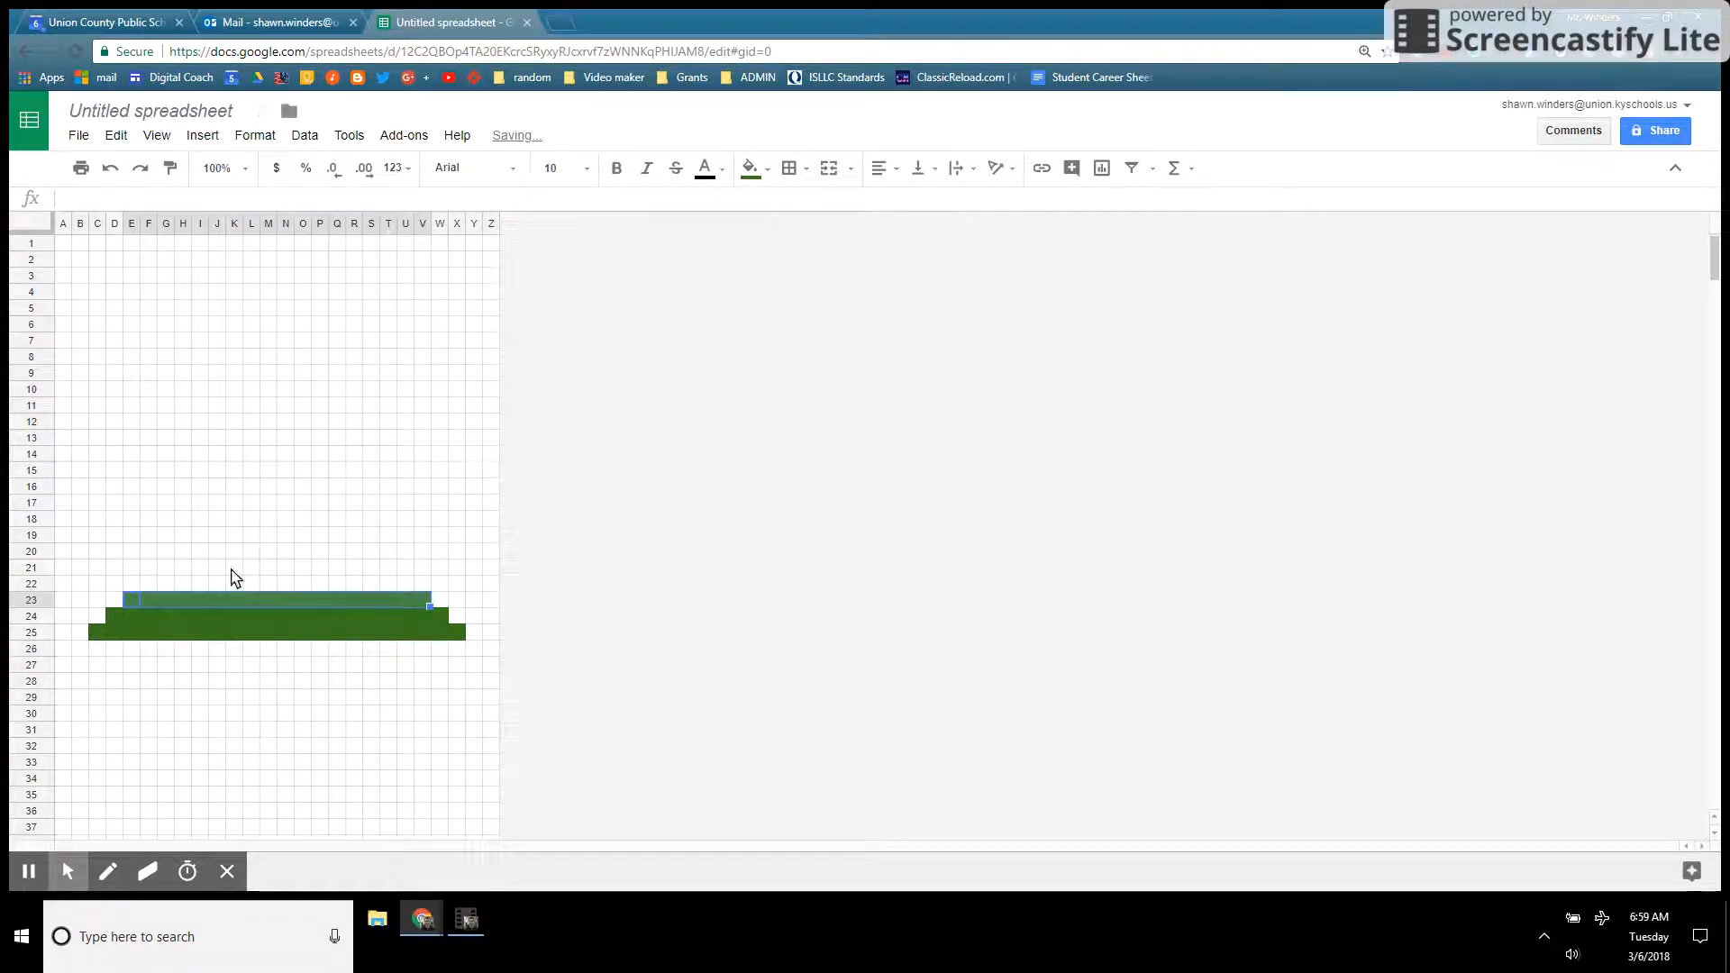
Fill cells F22:U22 and G21:T21 with dark green to continue the tree's taper
{"action": "left_click_drag", "start_coordinate": [151, 583], "coordinate": [397, 586]}
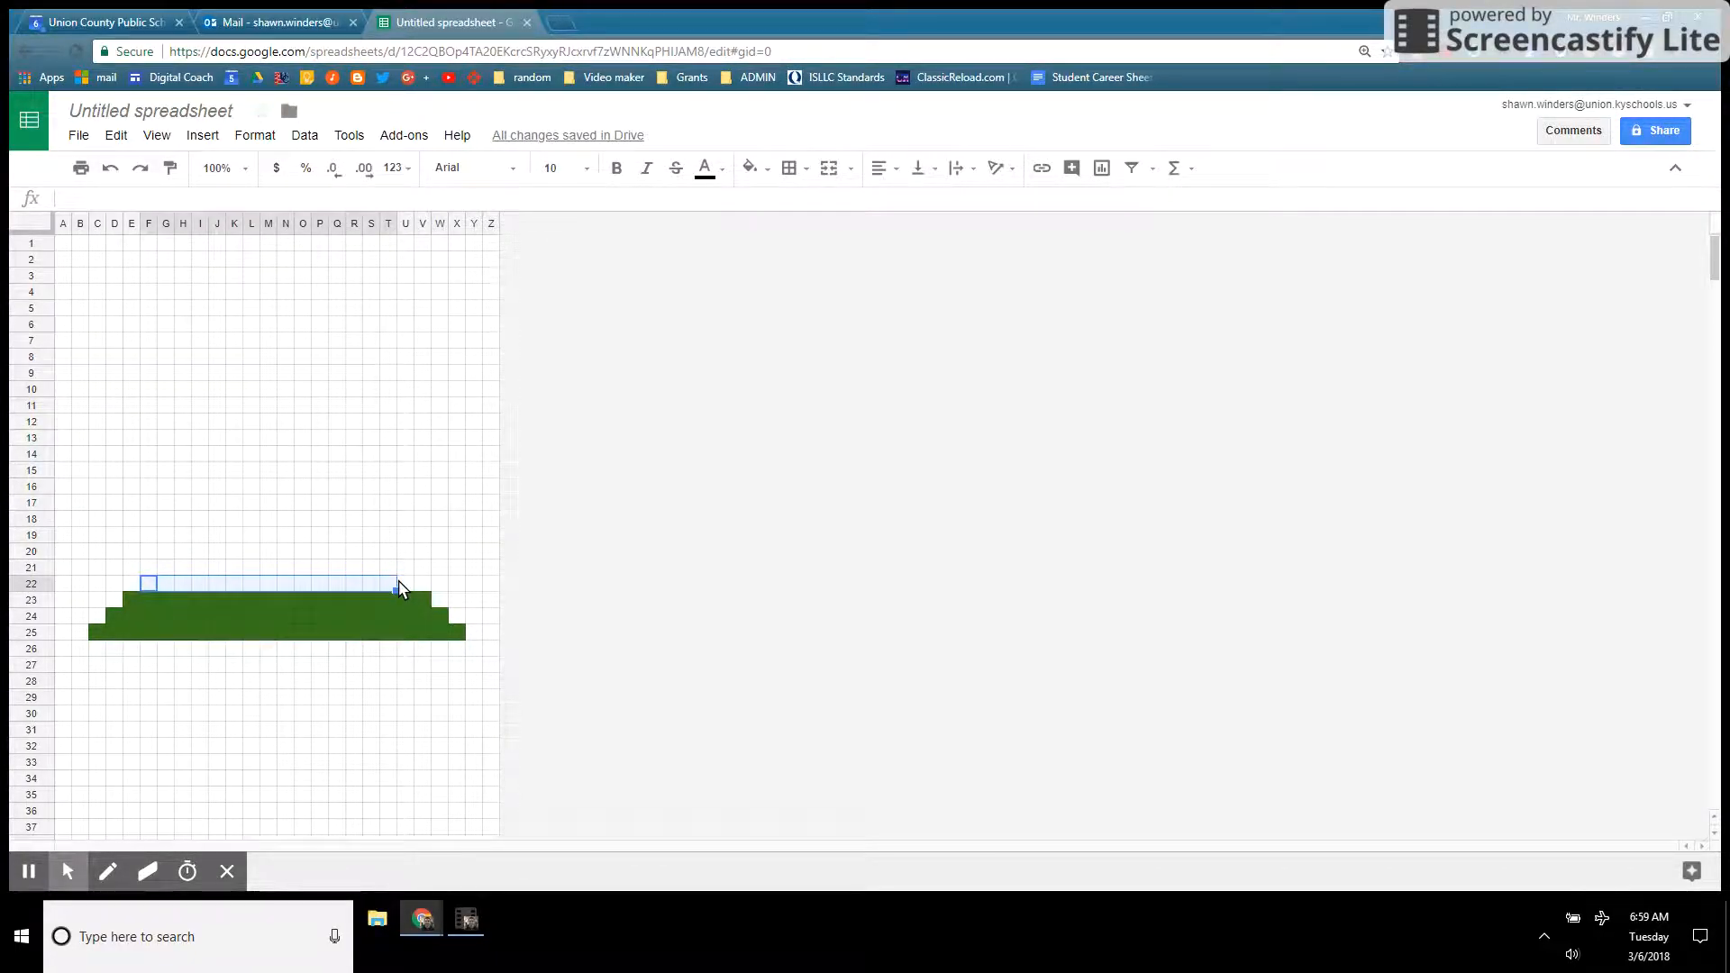
{"action": "left_click", "coordinate": [755, 169]}
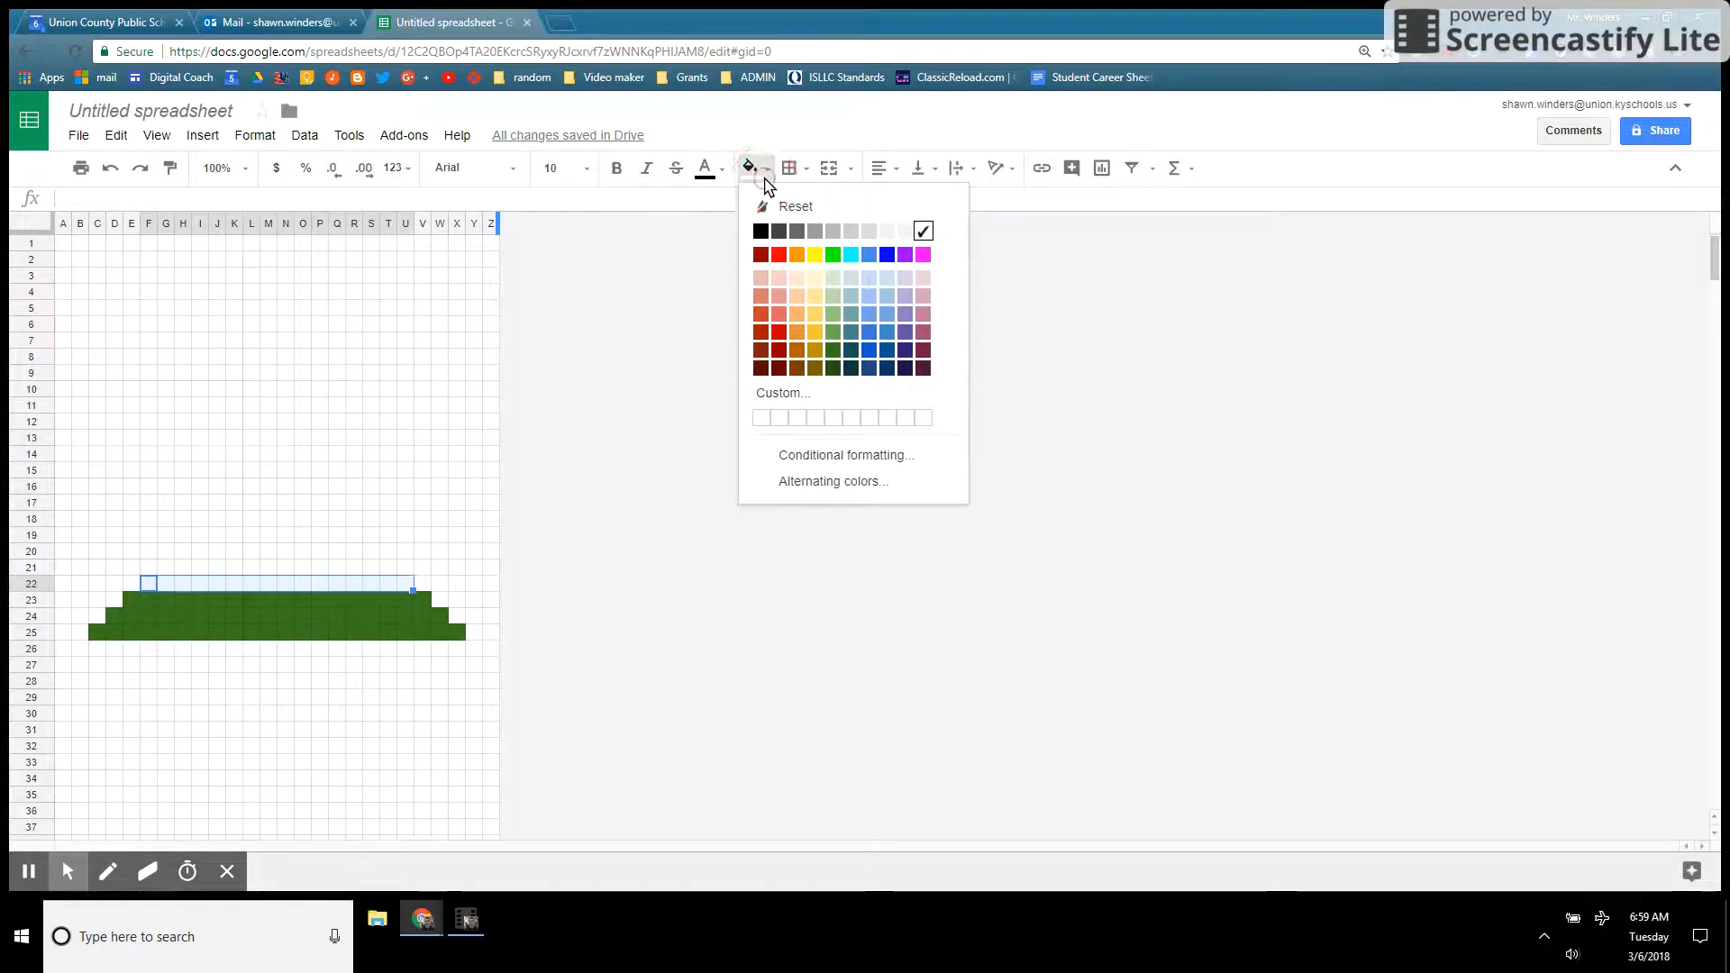
{"action": "left_click", "coordinate": [833, 349]}
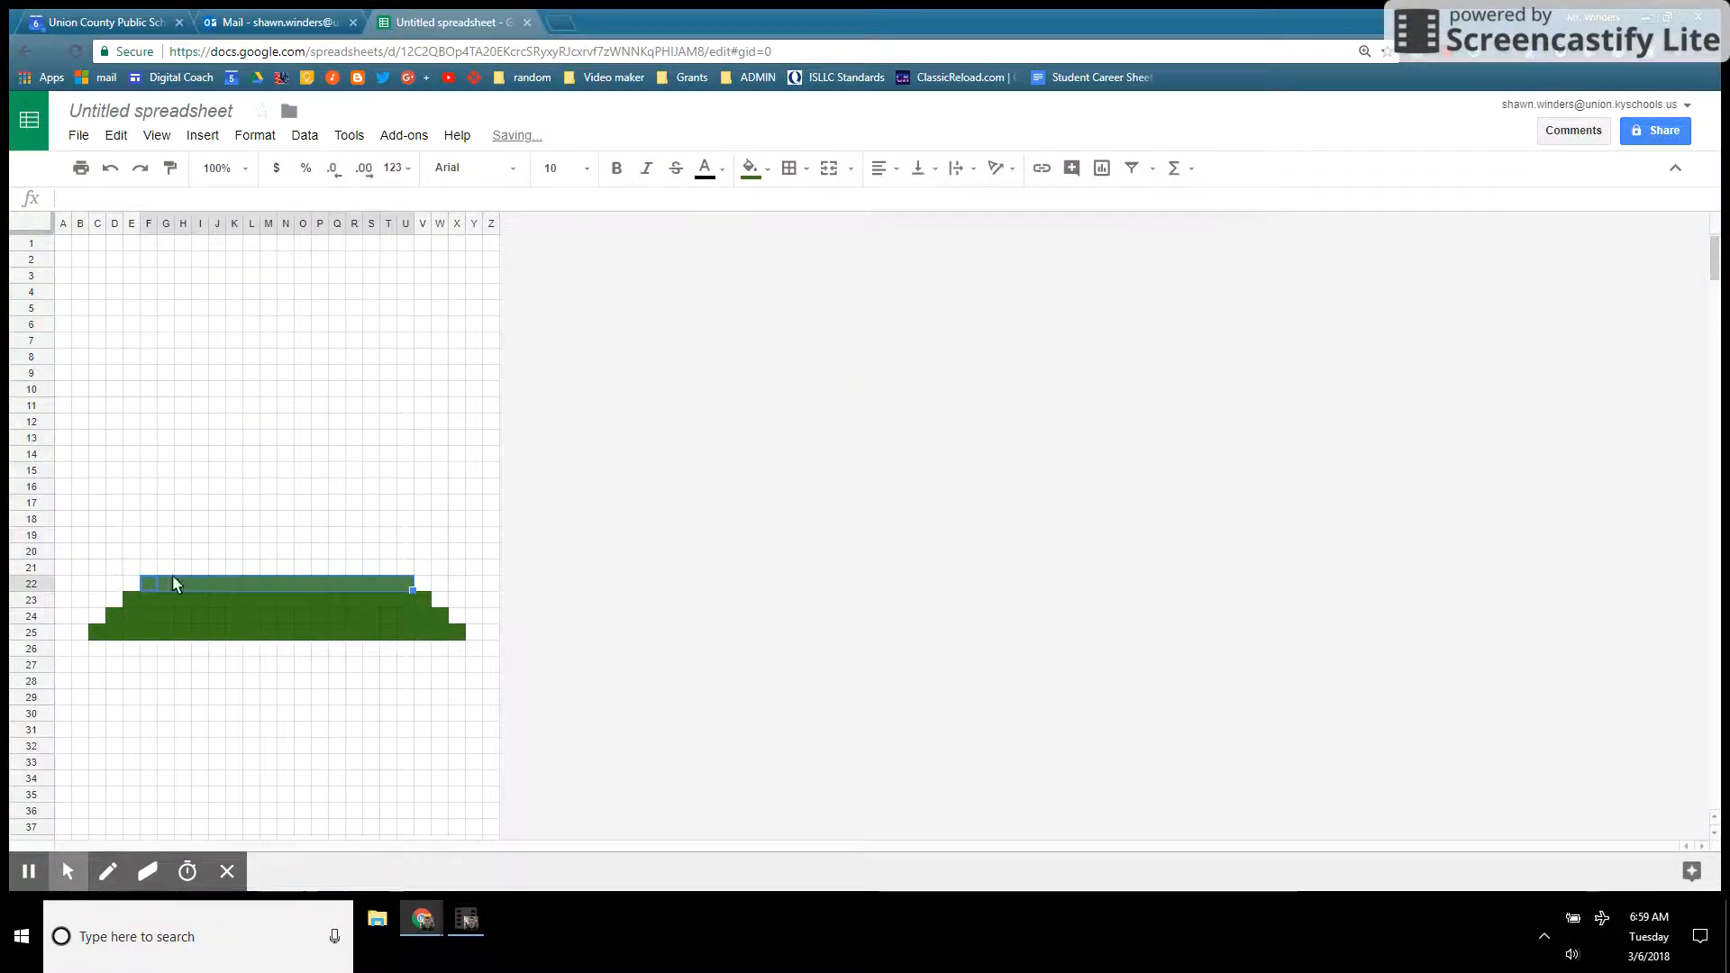
{"action": "left_click_drag", "start_coordinate": [168, 568], "coordinate": [388, 573]}
{"action": "left_click", "coordinate": [765, 172]}
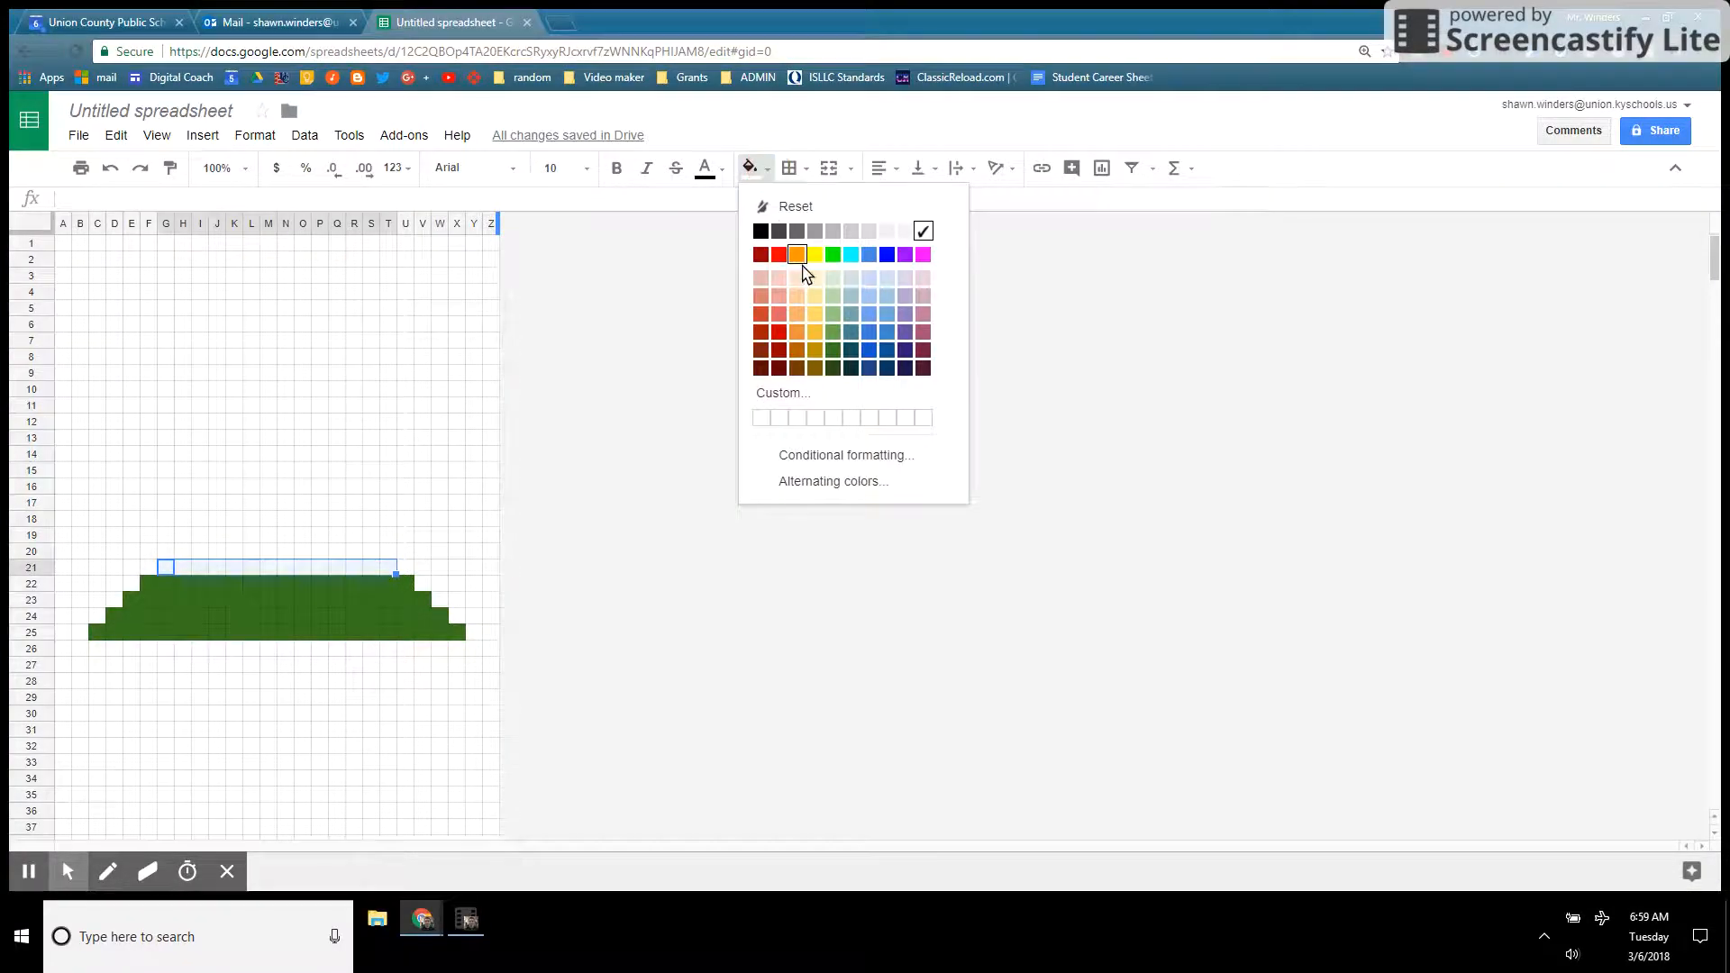
{"action": "left_click", "coordinate": [834, 349]}
Fill cells H20:S20 and I19:R19 with dark green, narrowing the tree by one cell per side
{"action": "left_click_drag", "start_coordinate": [183, 551], "coordinate": [369, 552]}
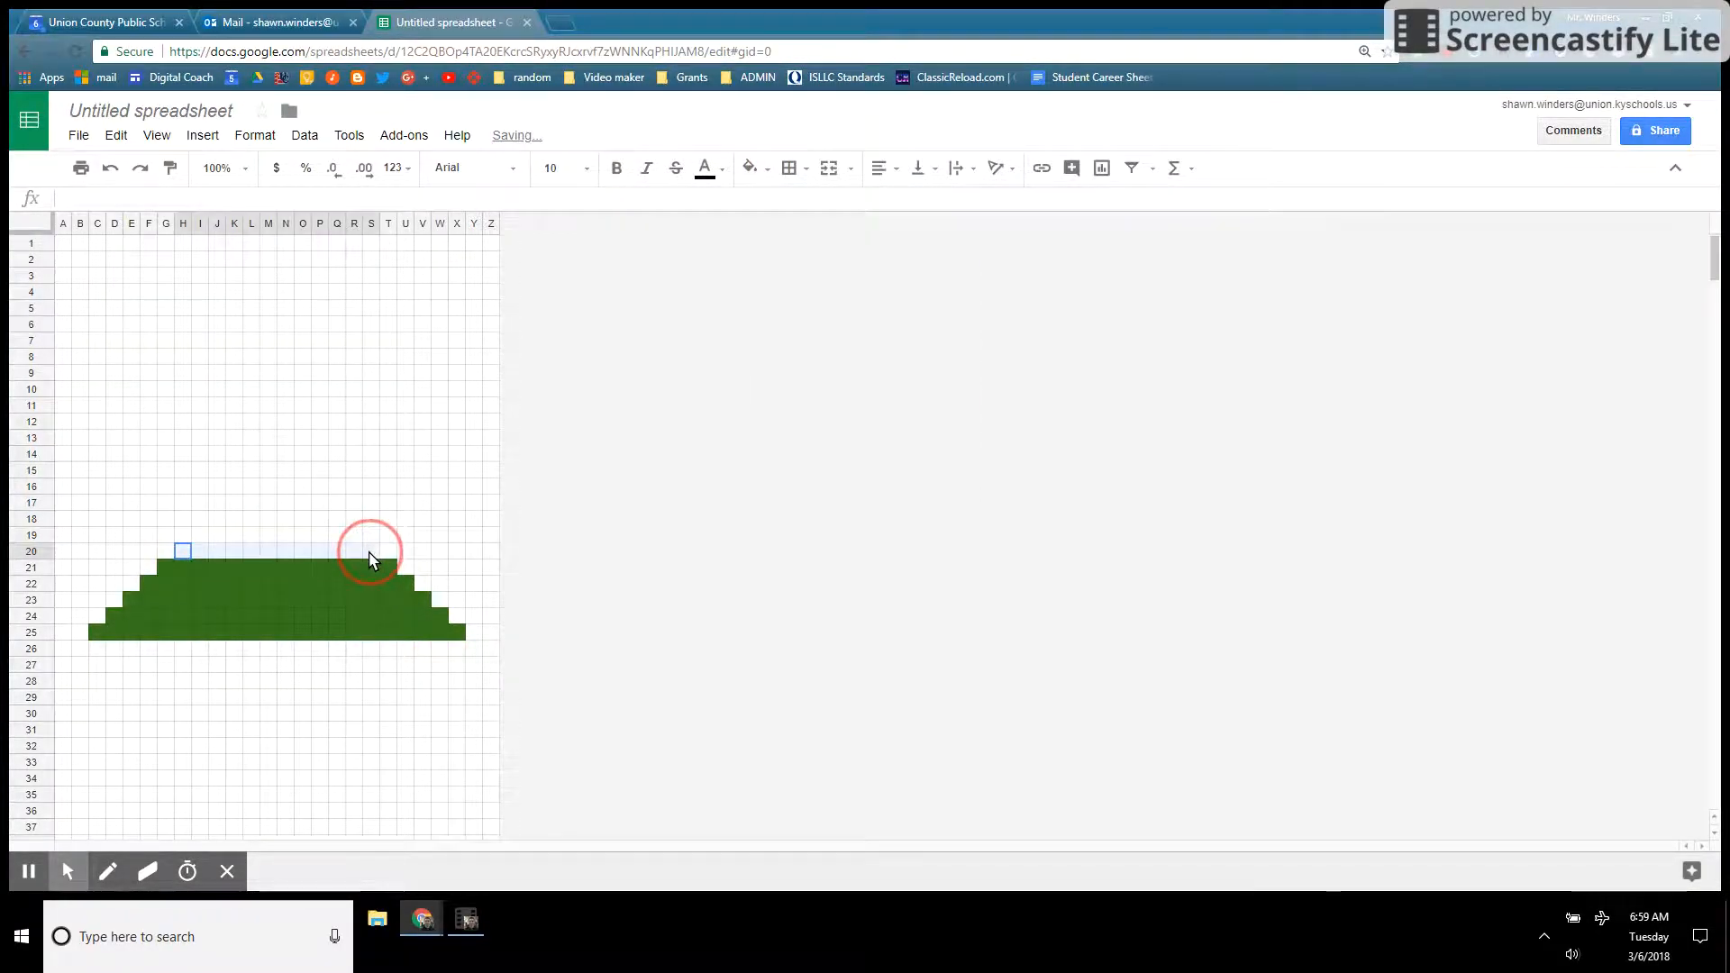
{"action": "left_click", "coordinate": [766, 171]}
{"action": "left_click", "coordinate": [834, 350]}
{"action": "left_click_drag", "start_coordinate": [202, 535], "coordinate": [354, 535]}
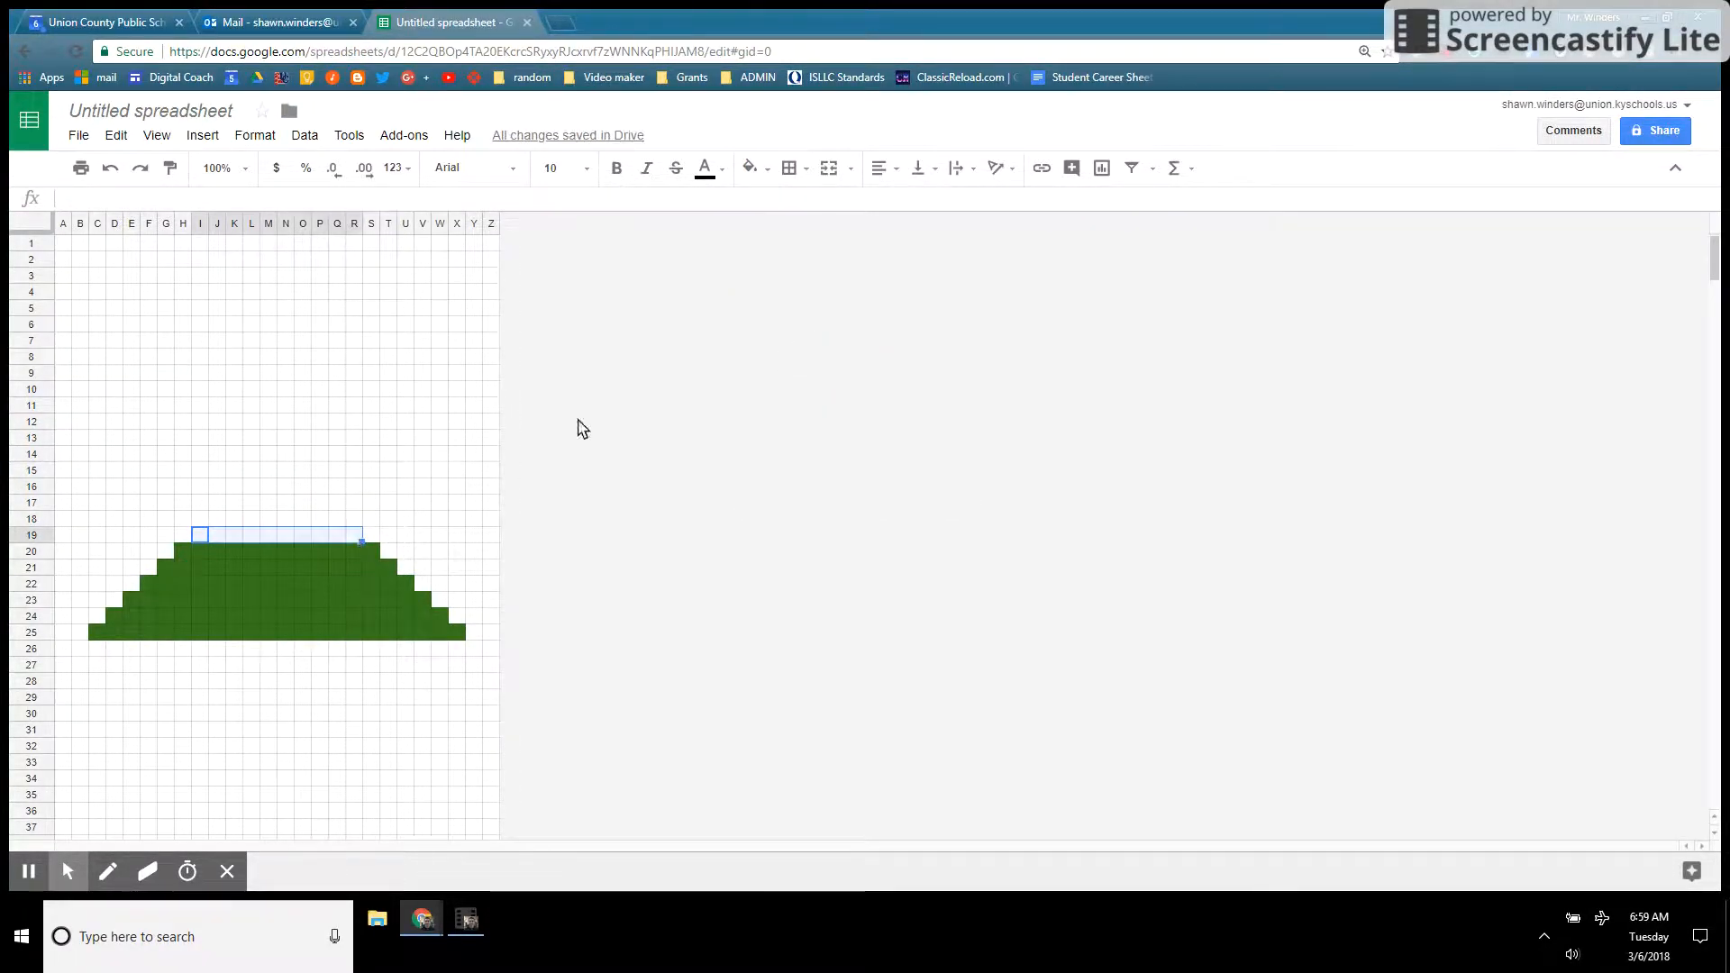
{"action": "left_click", "coordinate": [767, 171]}
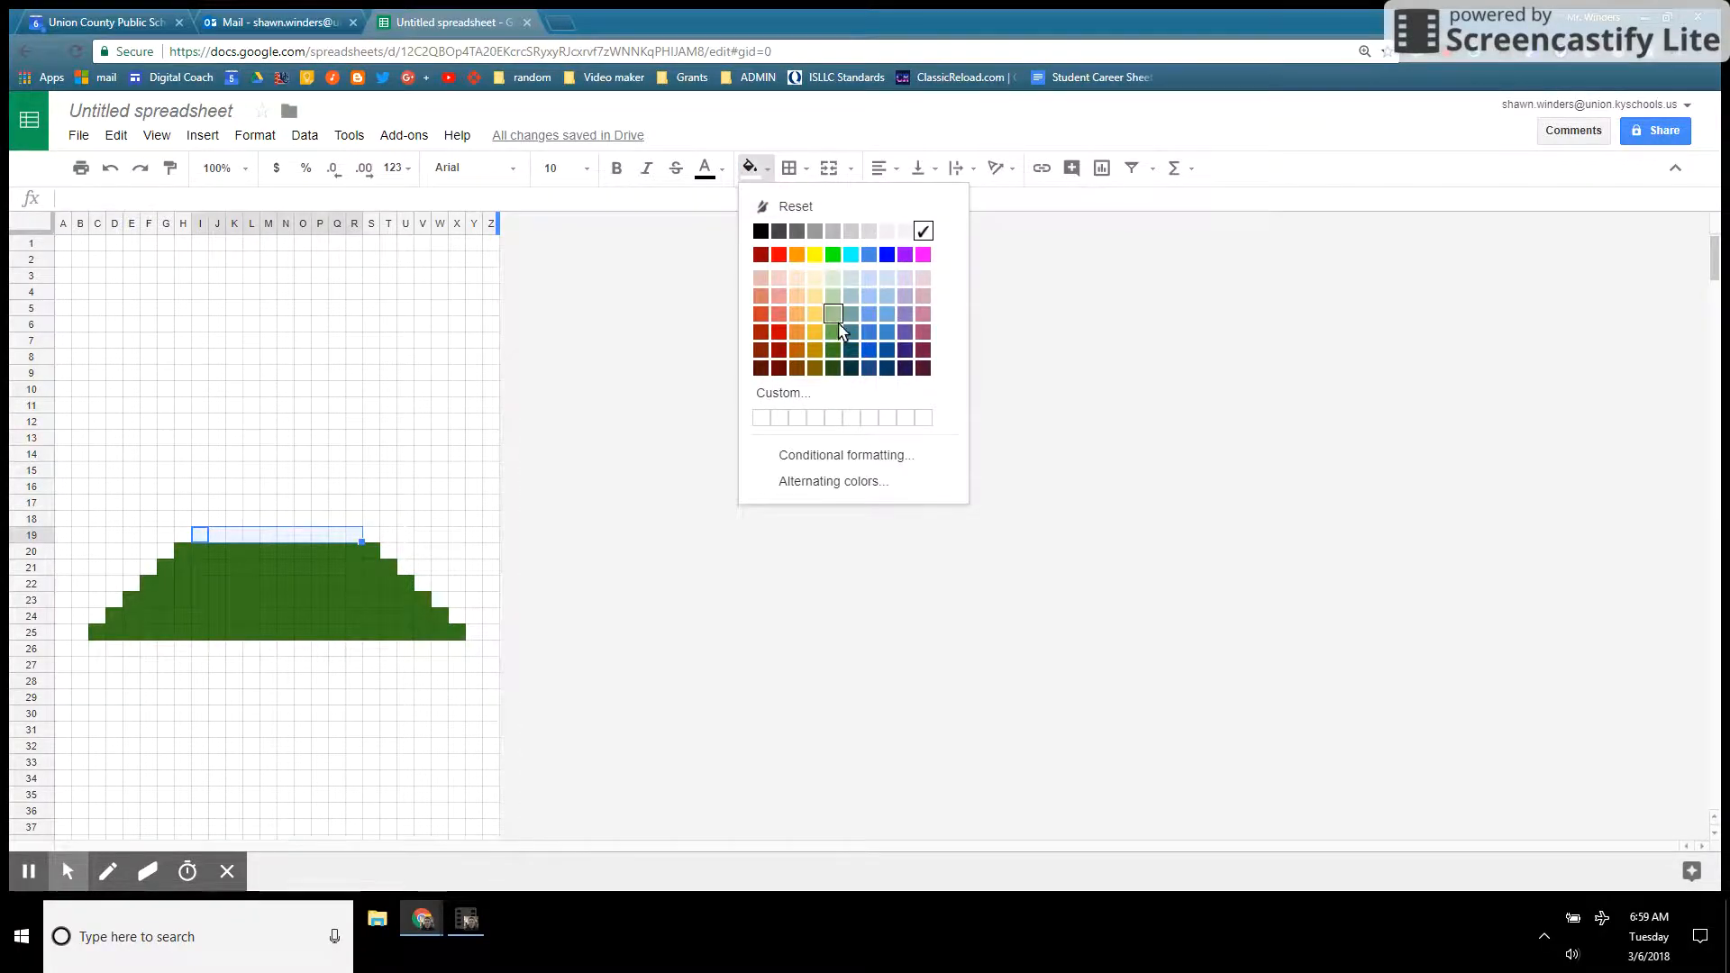
{"action": "left_click", "coordinate": [835, 350]}
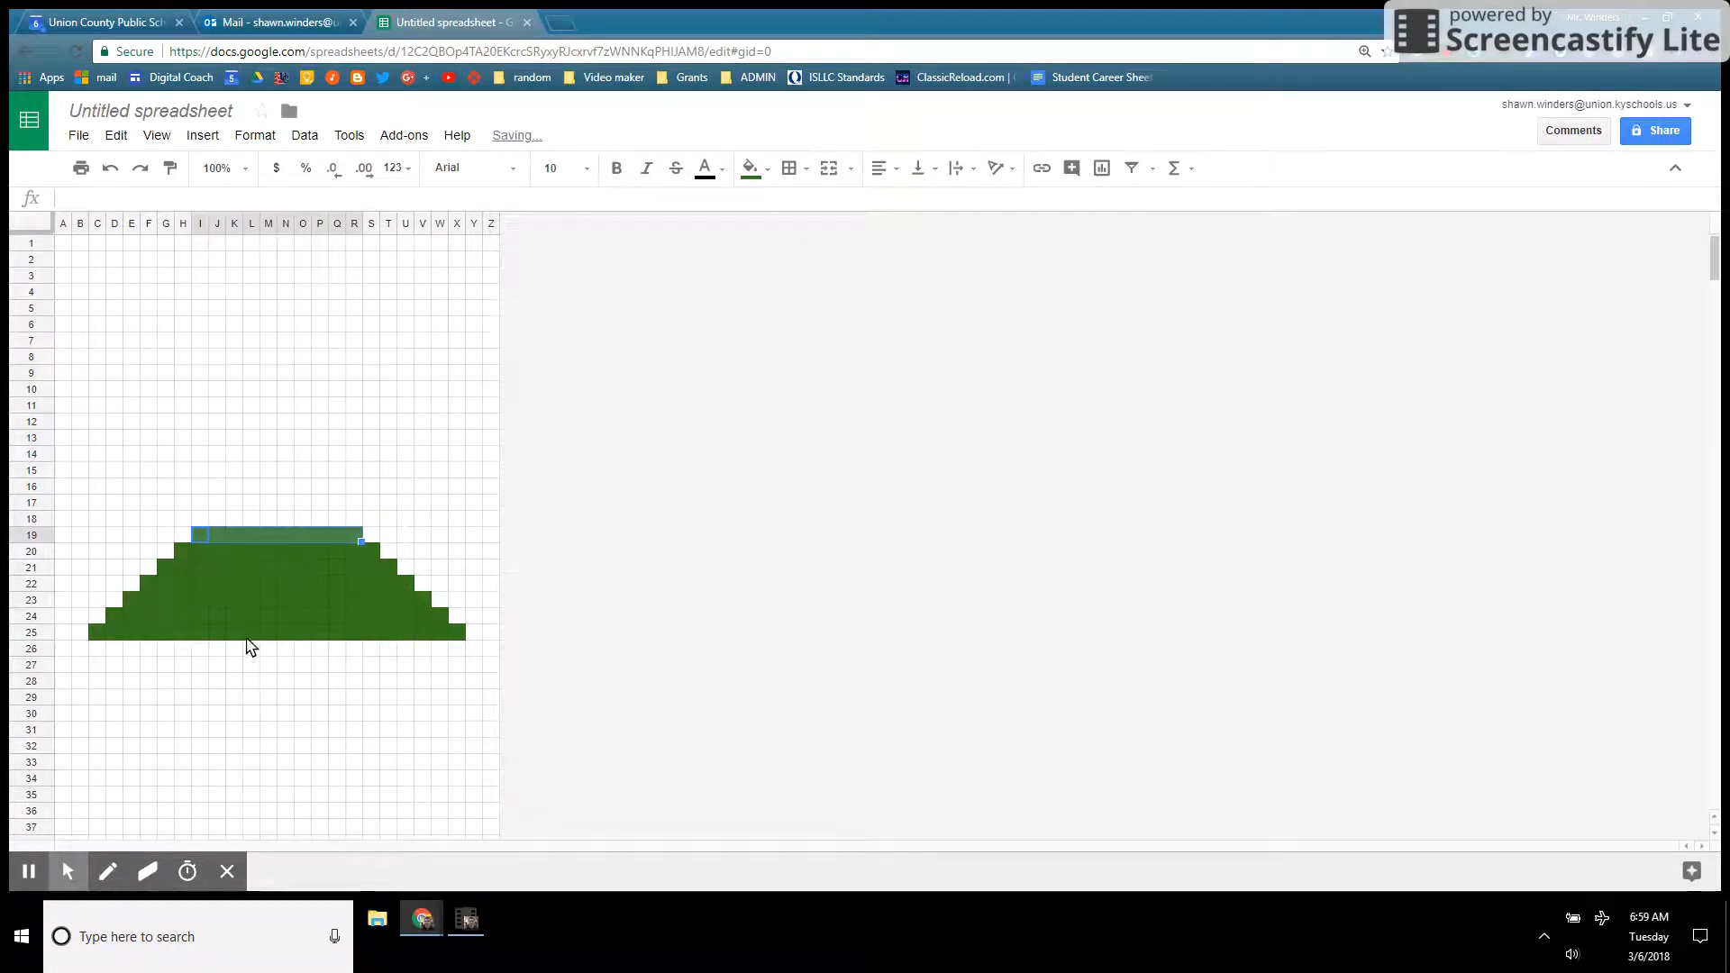
Fill the block K25:N29 with dark brown to make the tree trunk
{"action": "left_click_drag", "start_coordinate": [235, 632], "coordinate": [294, 697]}
{"action": "left_click", "coordinate": [749, 168]}
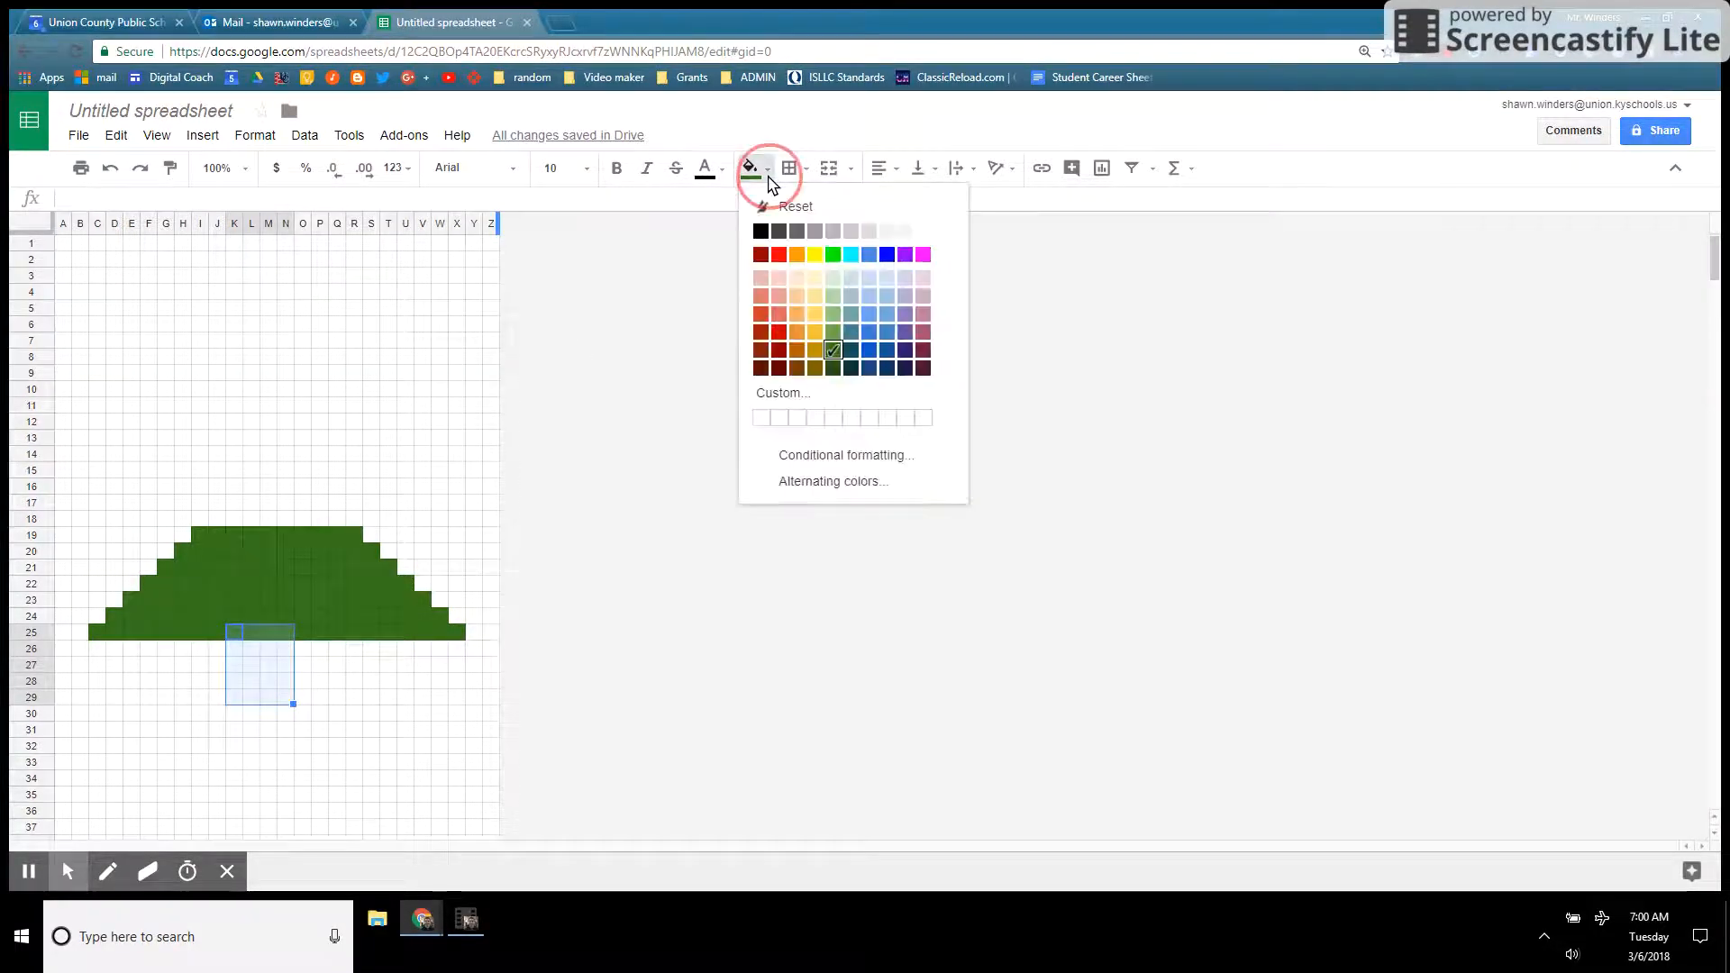
{"action": "left_click", "coordinate": [815, 367]}
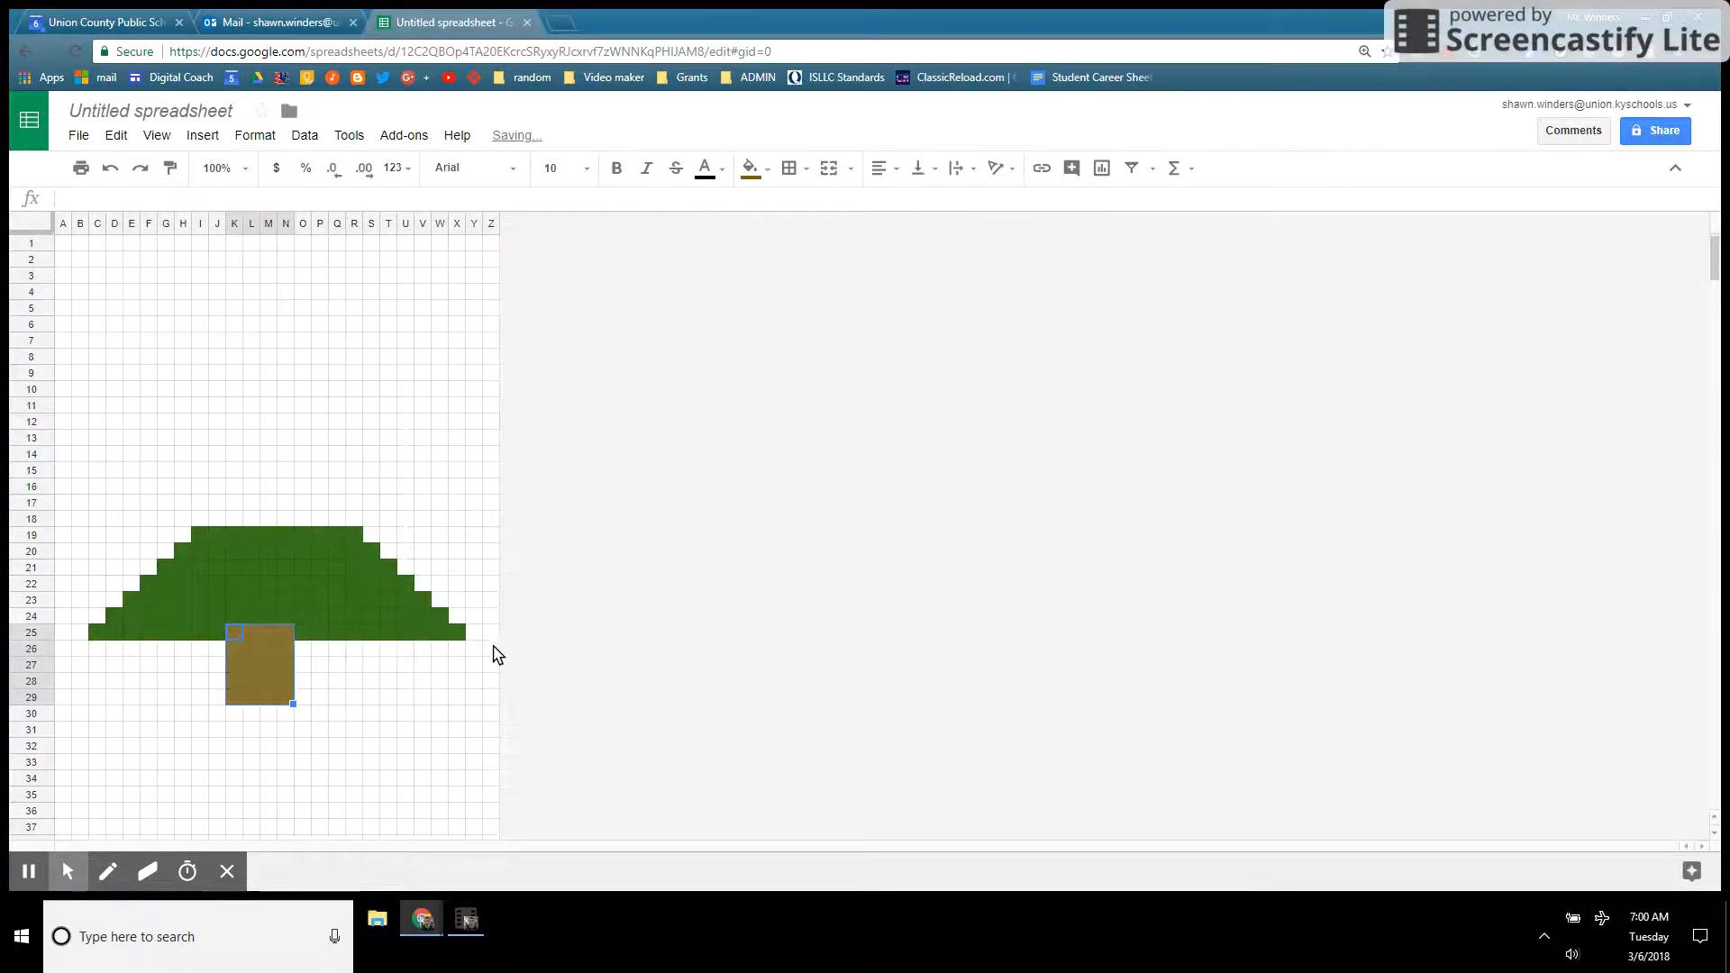
{"action": "left_click", "coordinate": [468, 671]}
Recolor cells K25:N25 dark green so that the trunk starts below the tree's bottom row
{"action": "mouse_move", "coordinate": [234, 632]}
{"action": "left_mouse_down"}
{"action": "mouse_move", "coordinate": [278, 635]}
{"action": "mouse_move", "coordinate": [237, 634]}
{"action": "left_mouse_up"}
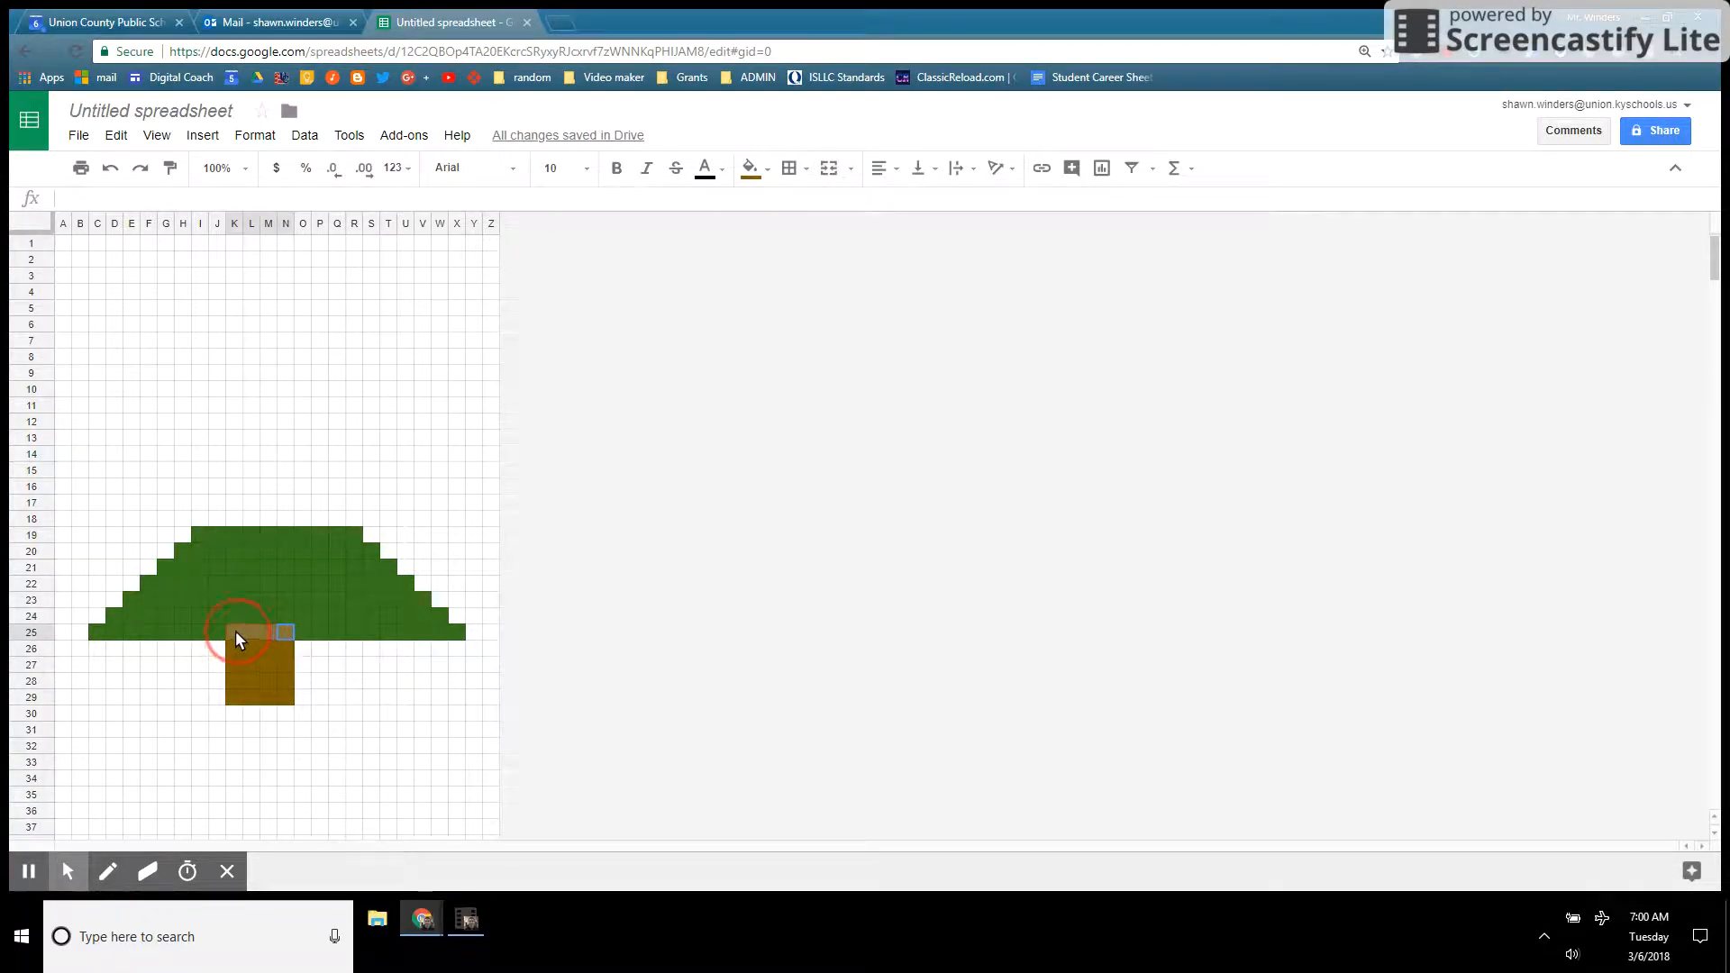
{"action": "left_click", "coordinate": [767, 171]}
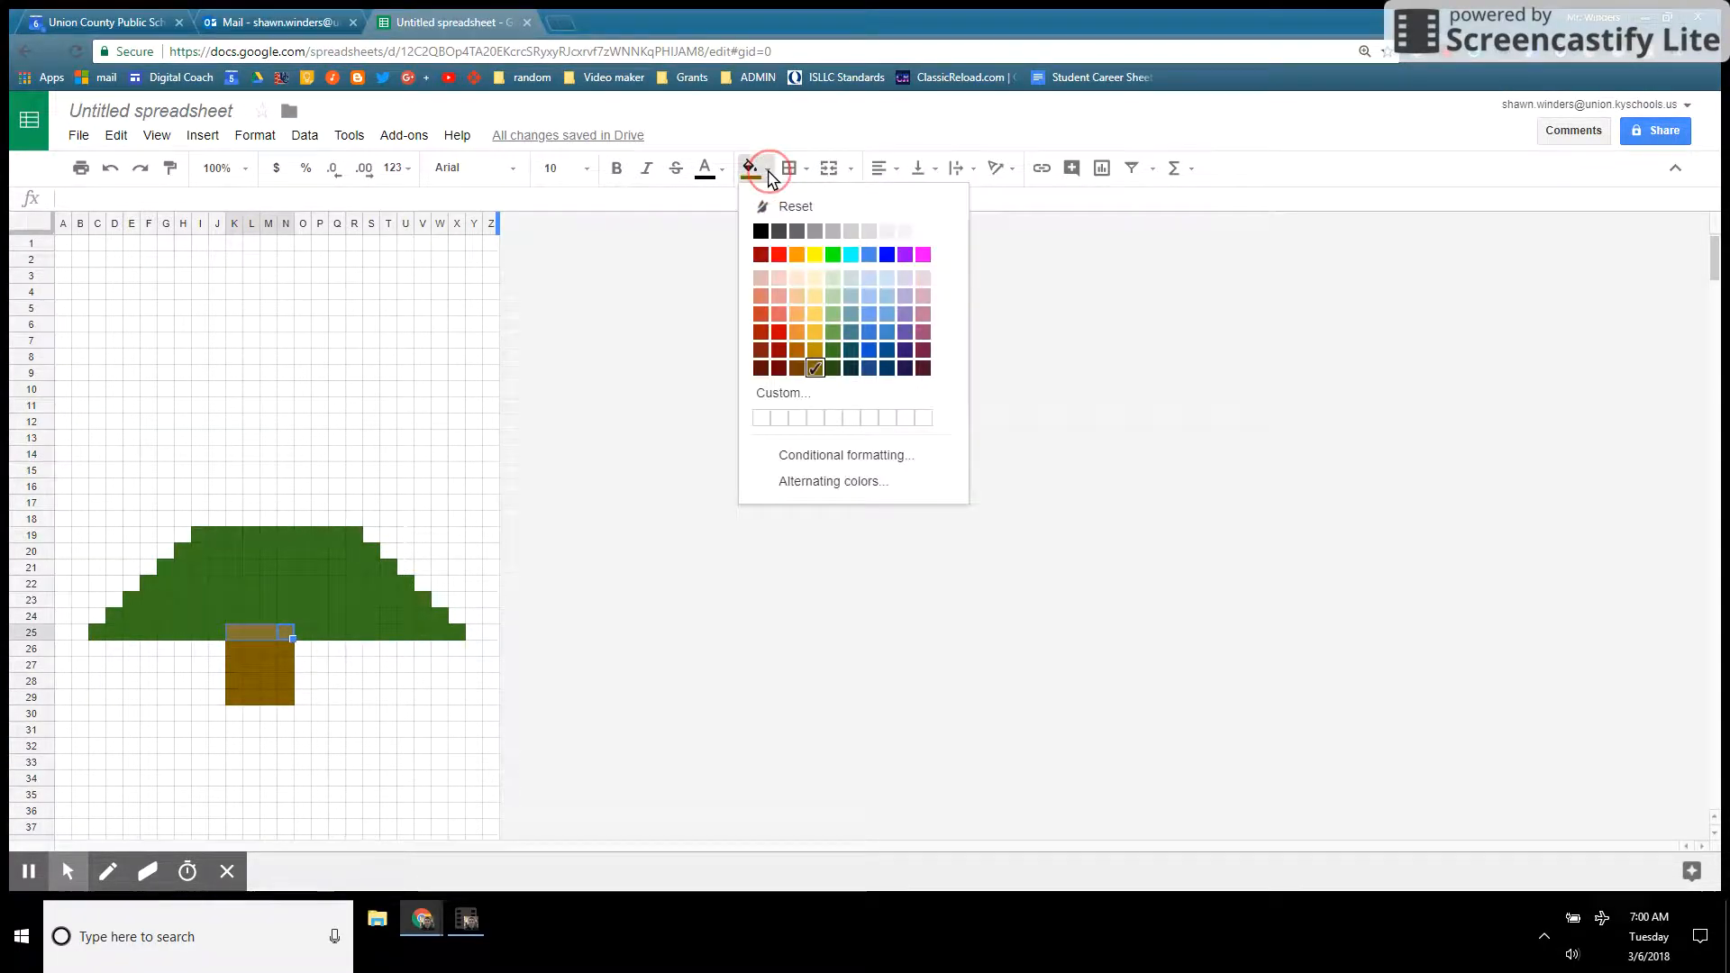
{"action": "left_click", "coordinate": [833, 350]}
{"action": "left_click", "coordinate": [371, 665]}
Reset the fill color of cells J26:K30 to narrow the trunk by one column
{"action": "left_click_drag", "start_coordinate": [230, 650], "coordinate": [222, 716]}
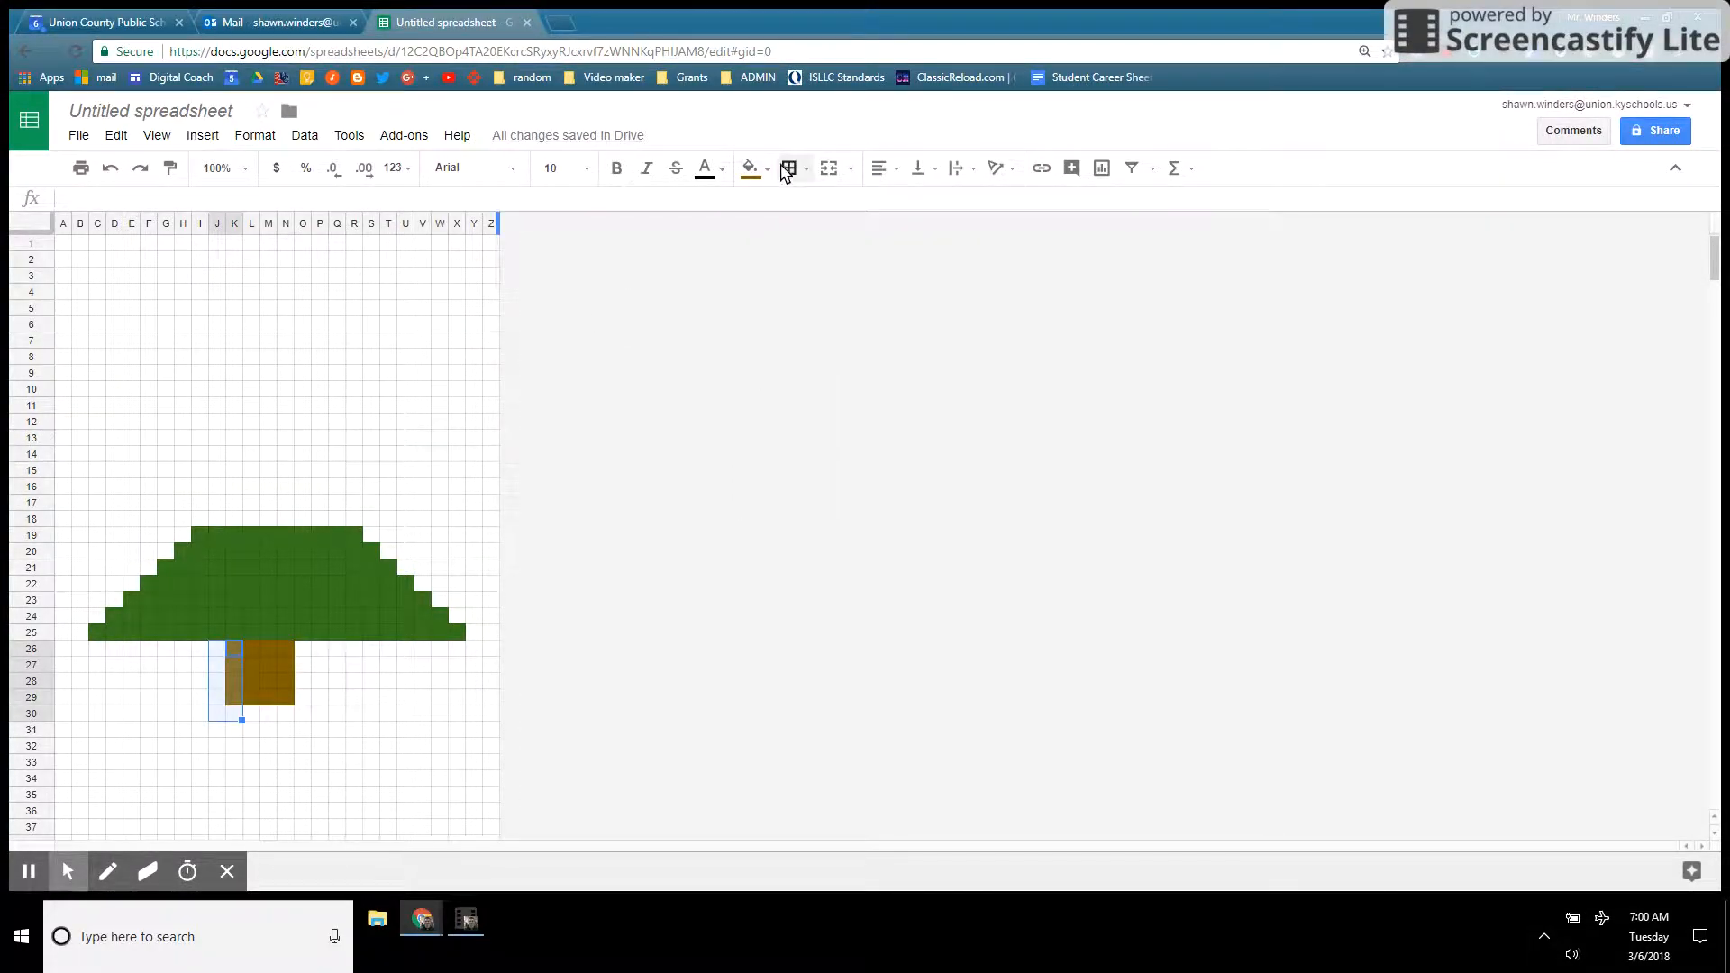
{"action": "left_click", "coordinate": [751, 167]}
{"action": "left_click", "coordinate": [767, 204]}
{"action": "left_click", "coordinate": [405, 699]}
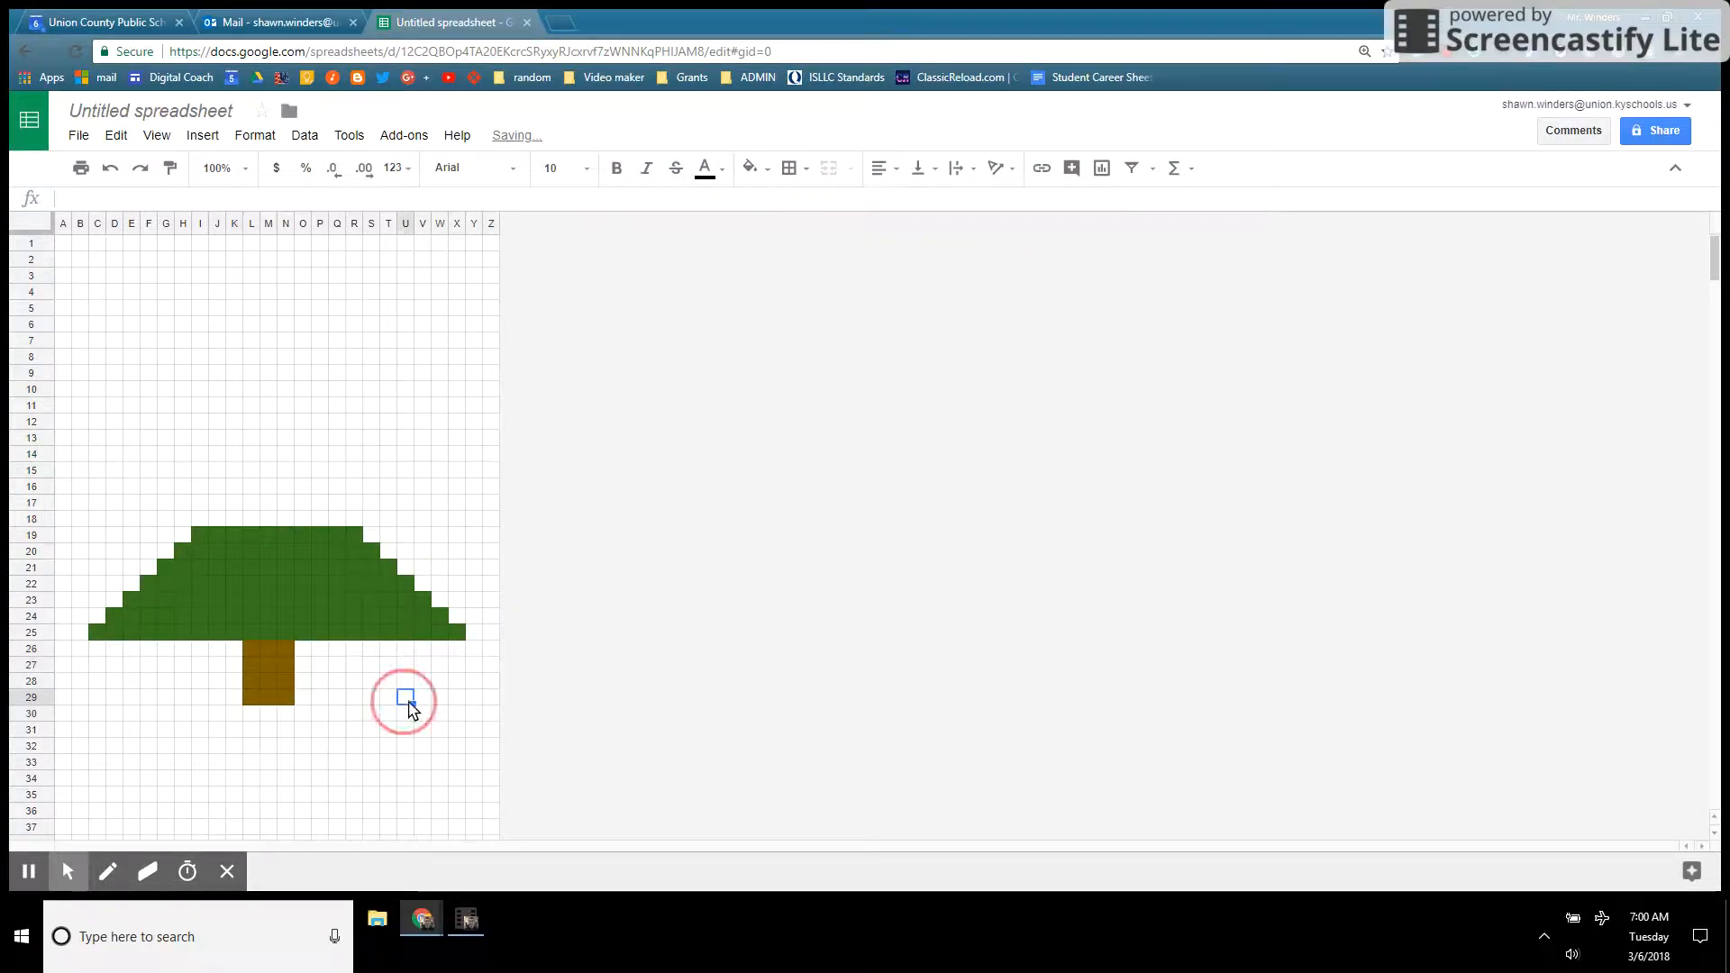
Fill the two-by-two block I21:J22 in the tree's foliage with dark red
{"action": "left_click_drag", "start_coordinate": [197, 567], "coordinate": [202, 583]}
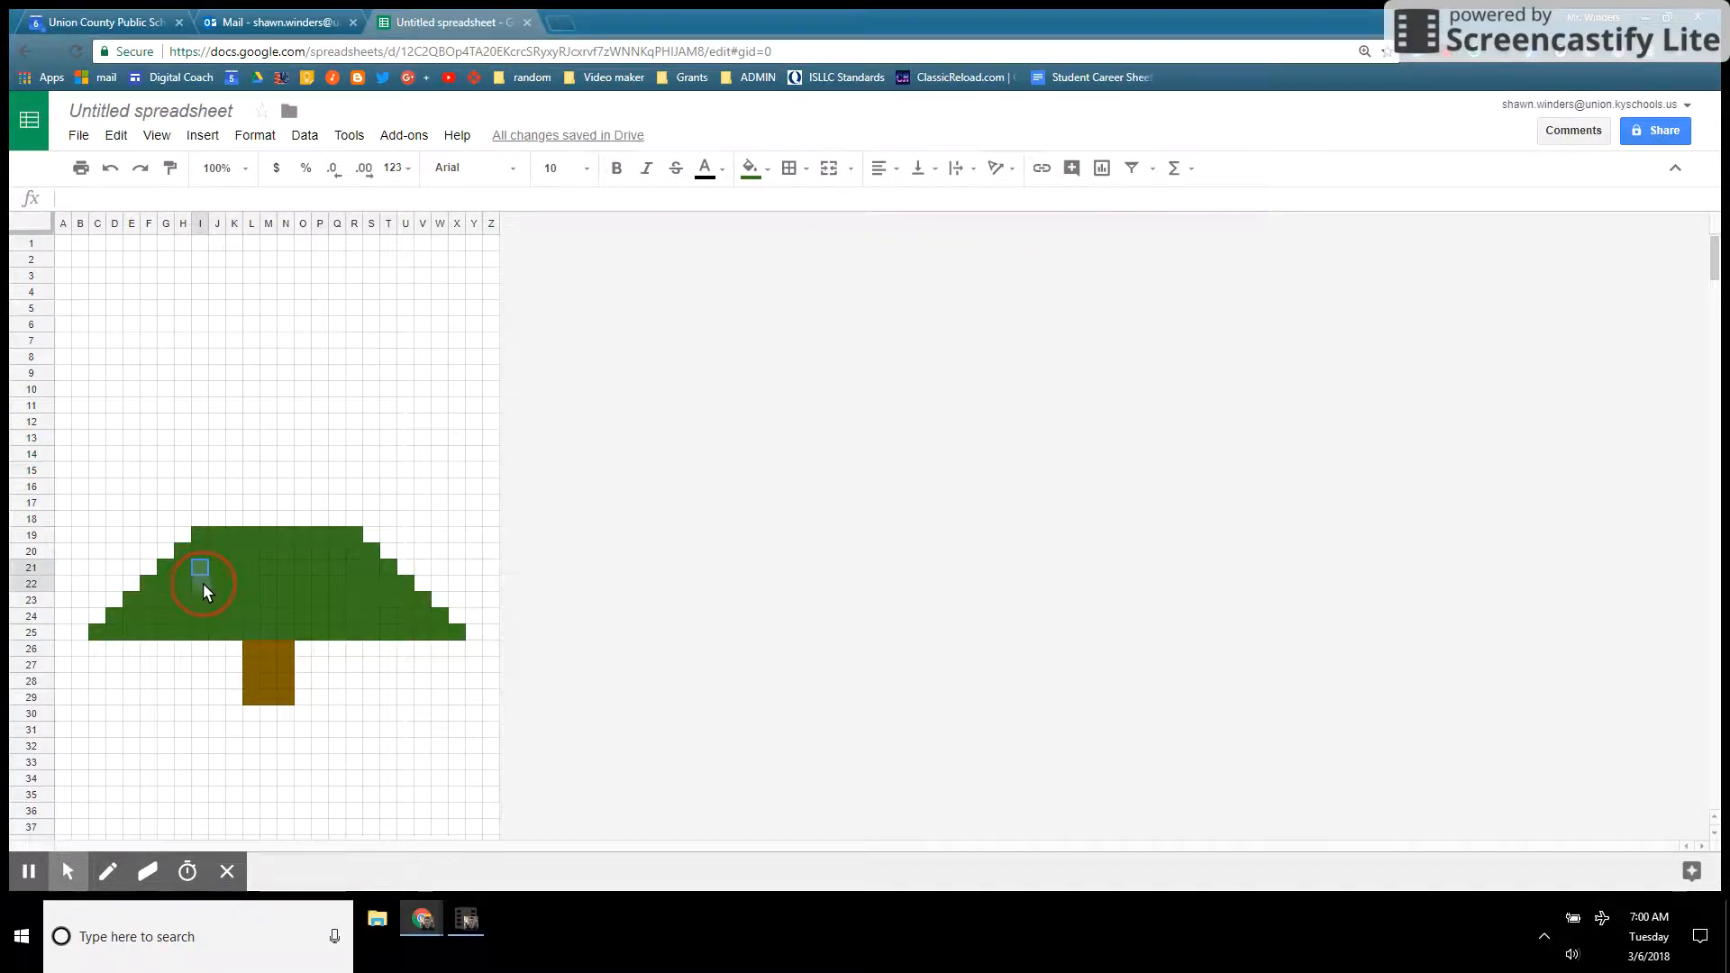
{"action": "left_click", "coordinate": [755, 167]}
{"action": "left_click", "coordinate": [778, 350]}
{"action": "left_click", "coordinate": [490, 568]}
Fill the two-by-two block O23:P24 in the foliage with a lighter, orange-toned dark red as a second fruit
{"action": "left_click_drag", "start_coordinate": [308, 591], "coordinate": [322, 616]}
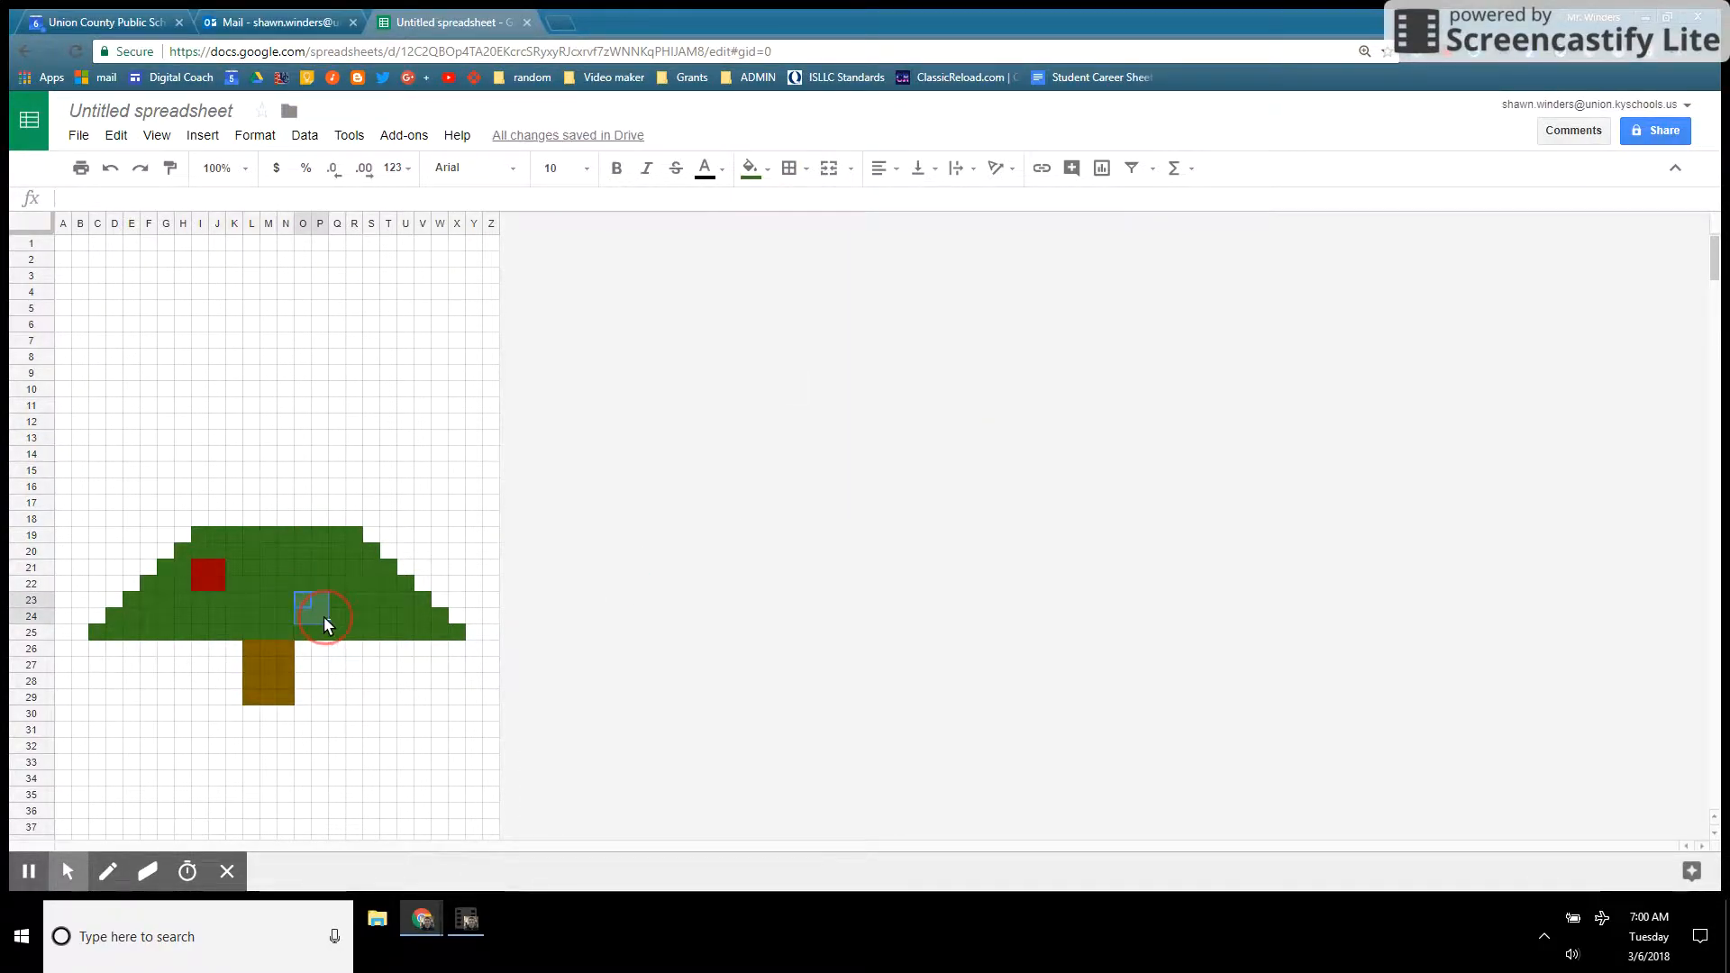
{"action": "left_click", "coordinate": [762, 180]}
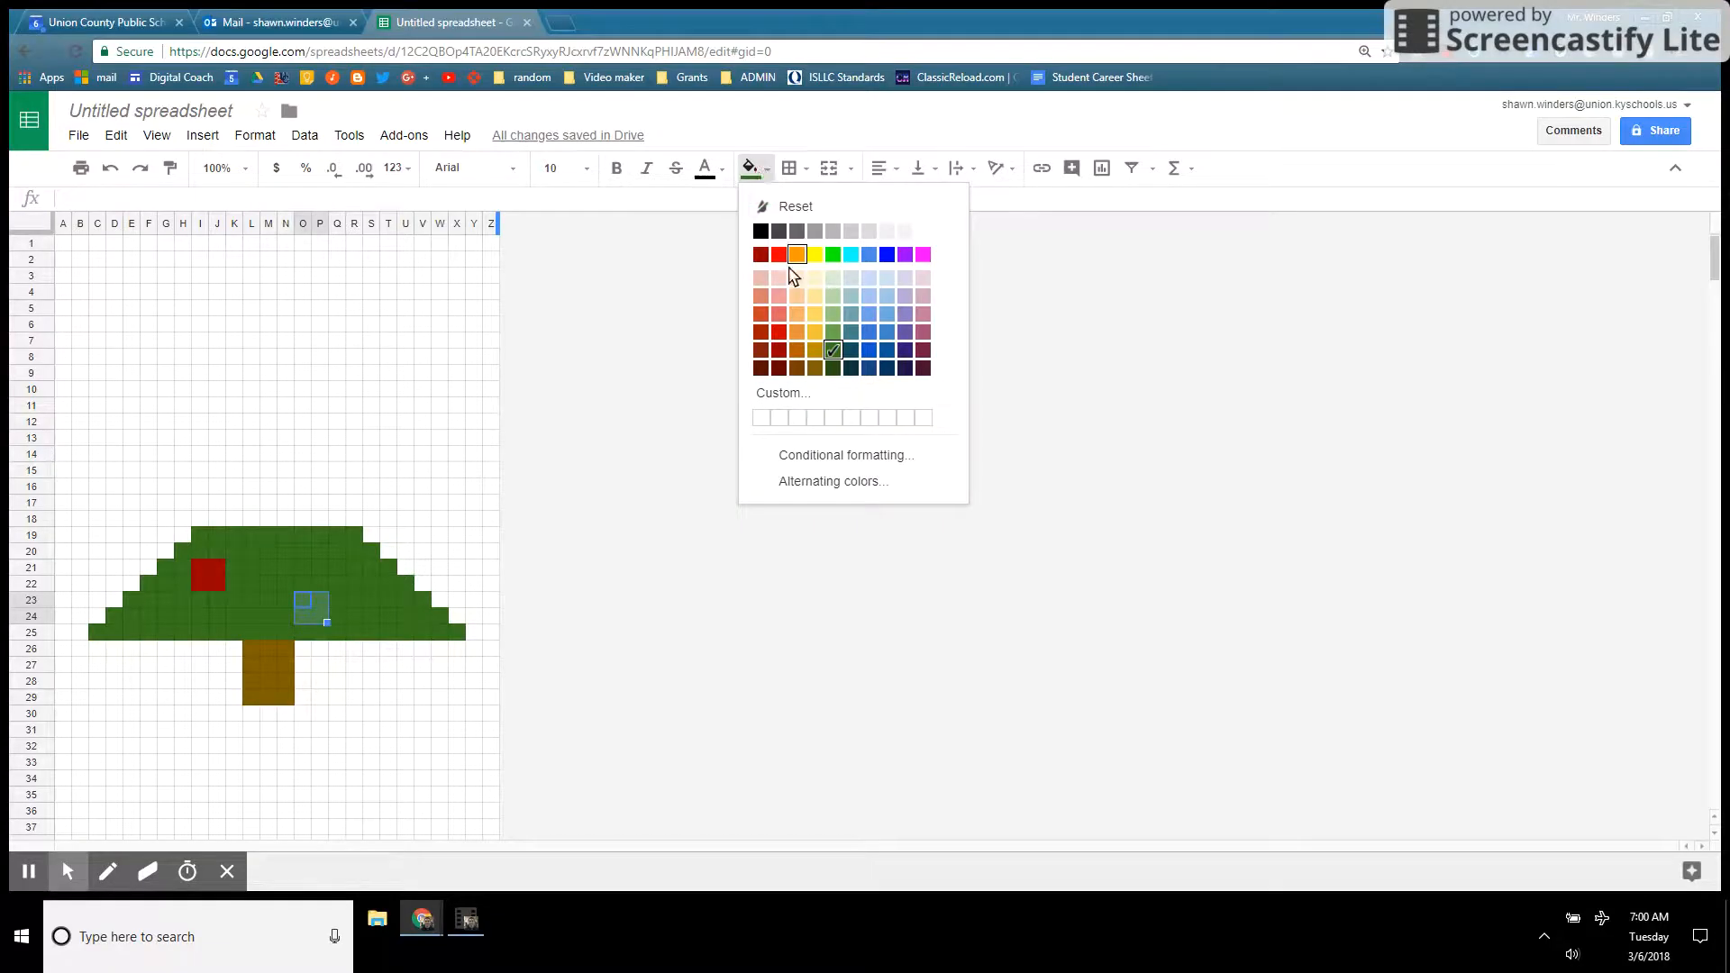
{"action": "left_click", "coordinate": [760, 331]}
{"action": "left_click", "coordinate": [388, 664]}
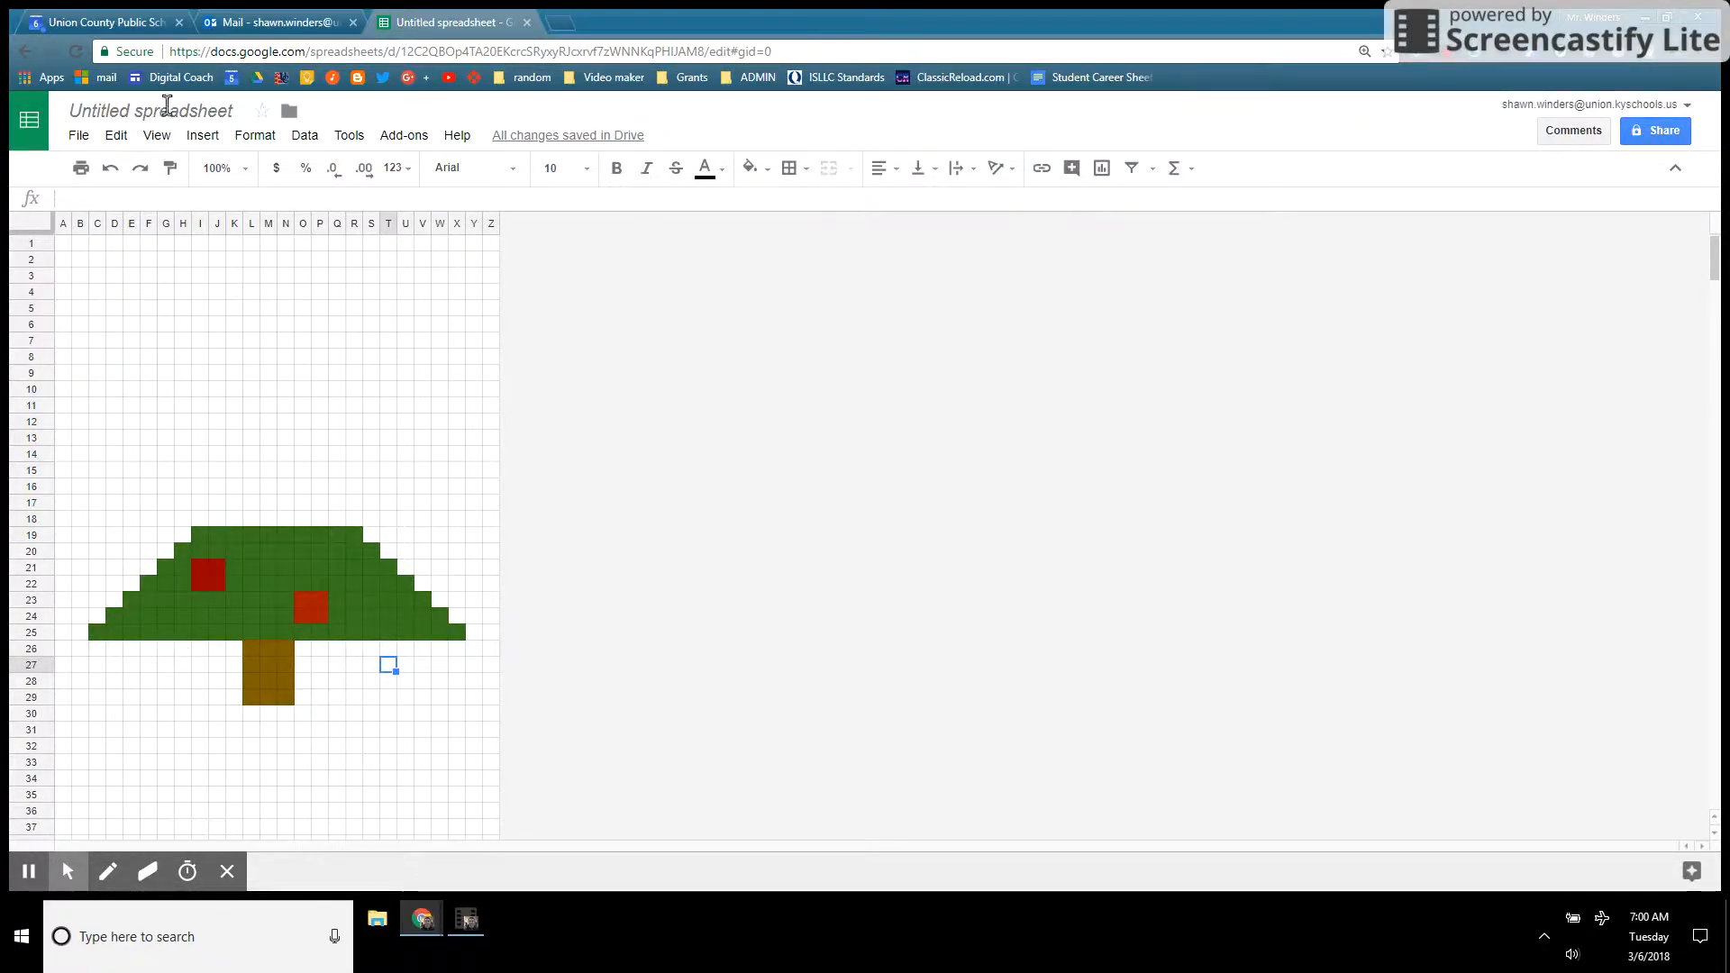
Fill the sky area A1:Z18 above the tree with golden yellow
{"action": "left_click_drag", "start_coordinate": [63, 245], "coordinate": [498, 522]}
{"action": "left_click", "coordinate": [757, 169]}
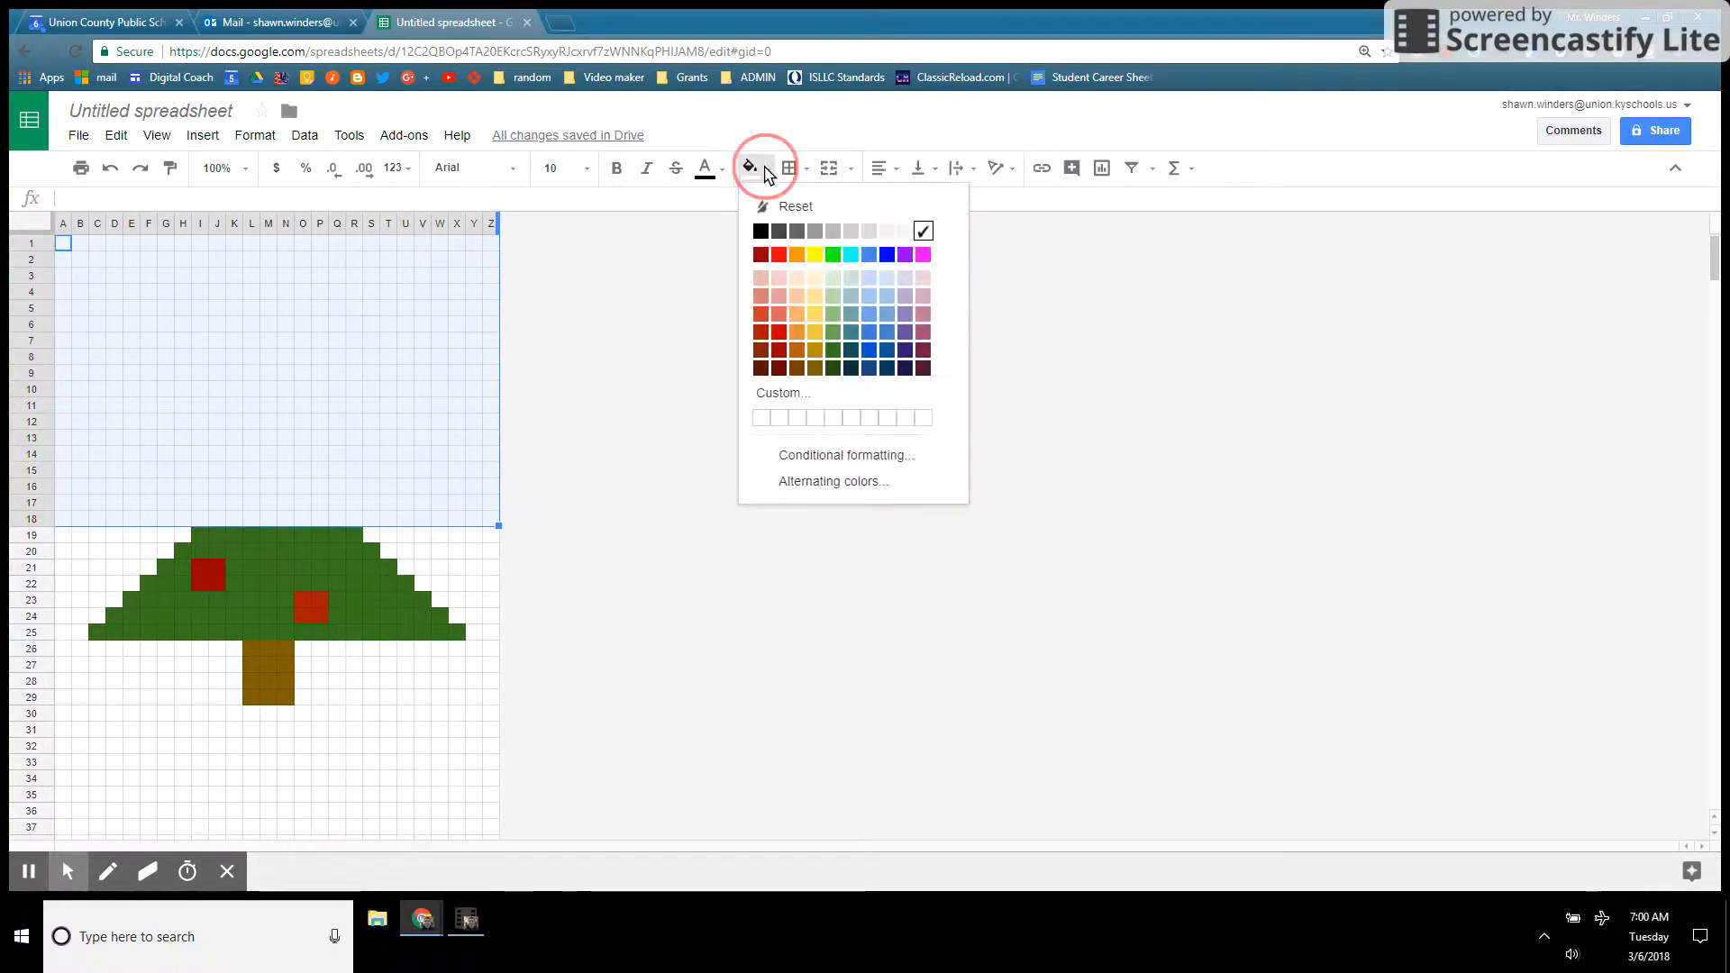
{"action": "left_click", "coordinate": [814, 331]}
{"action": "left_click", "coordinate": [371, 681]}
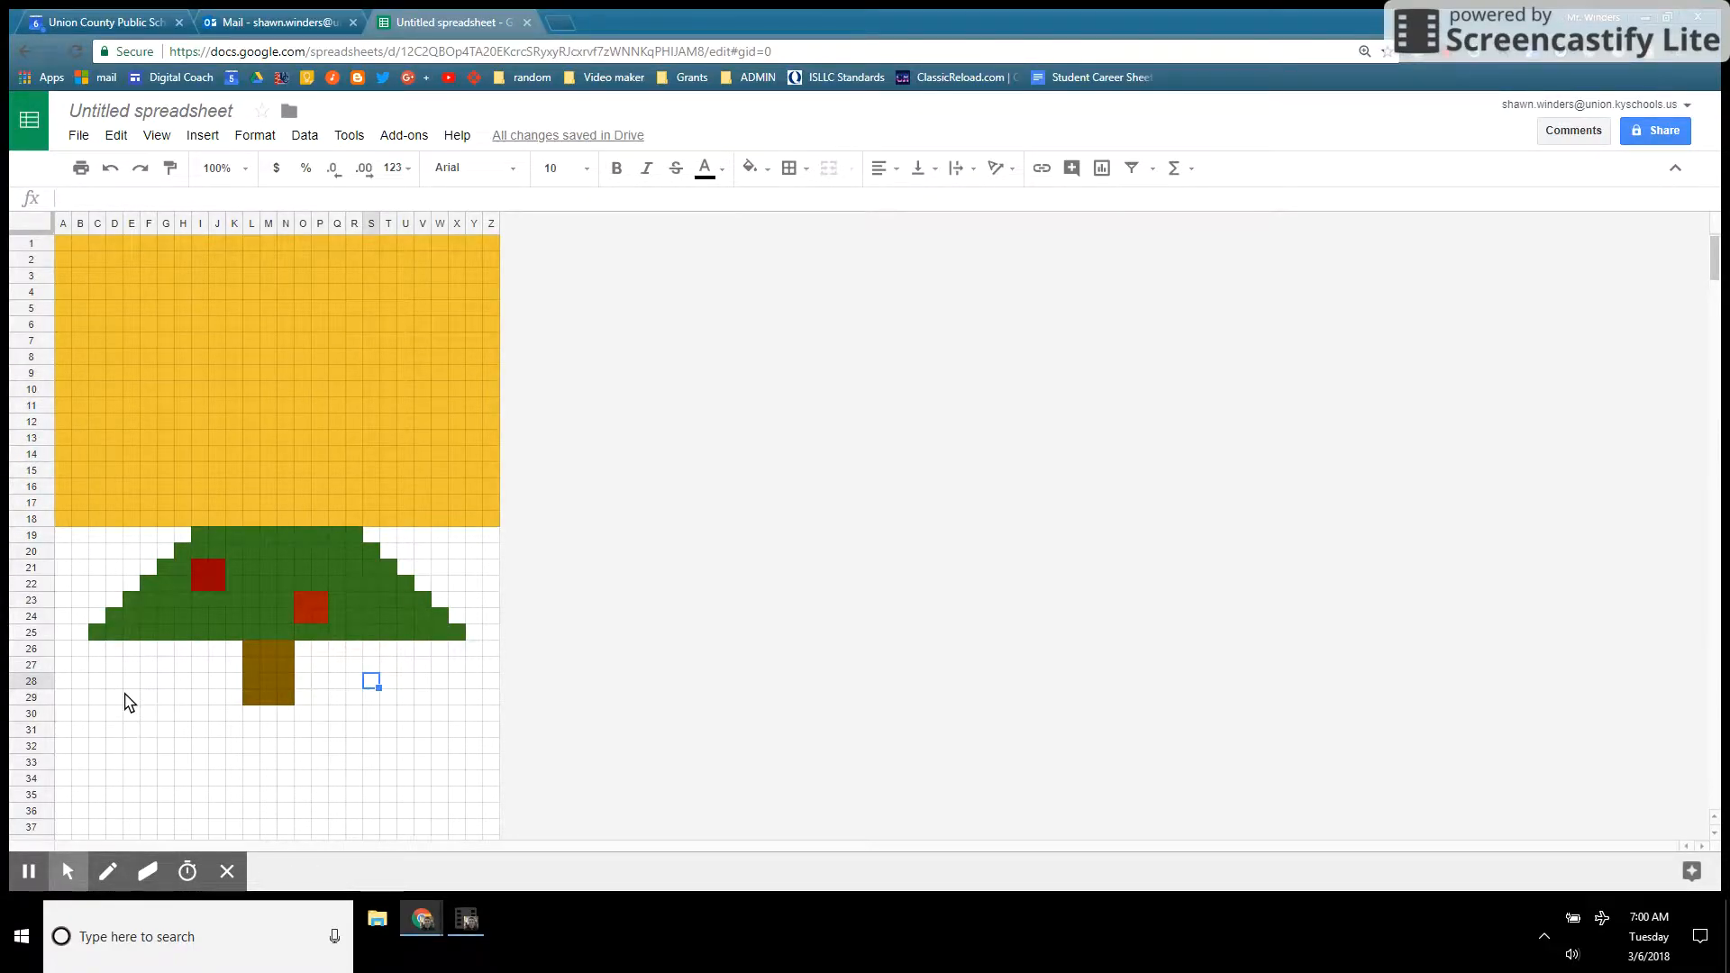
Insert one column to the left of column Z to widen the drawing grid
{"action": "right_click", "coordinate": [490, 222]}
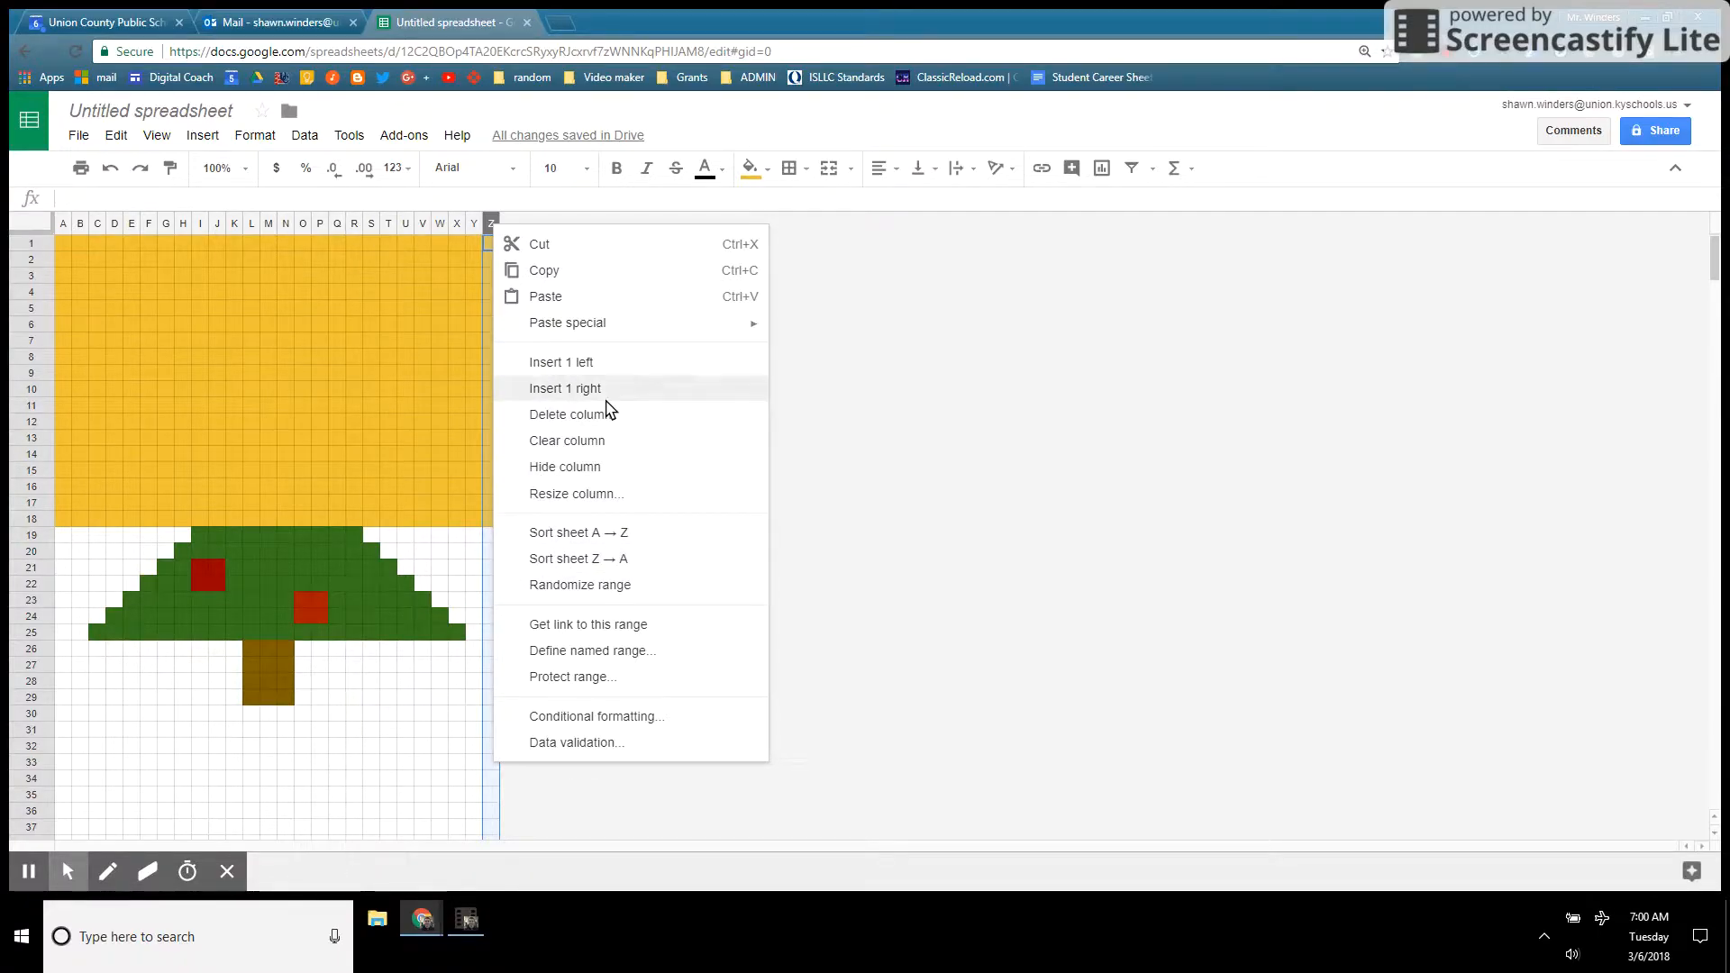
{"action": "left_click", "coordinate": [588, 365]}
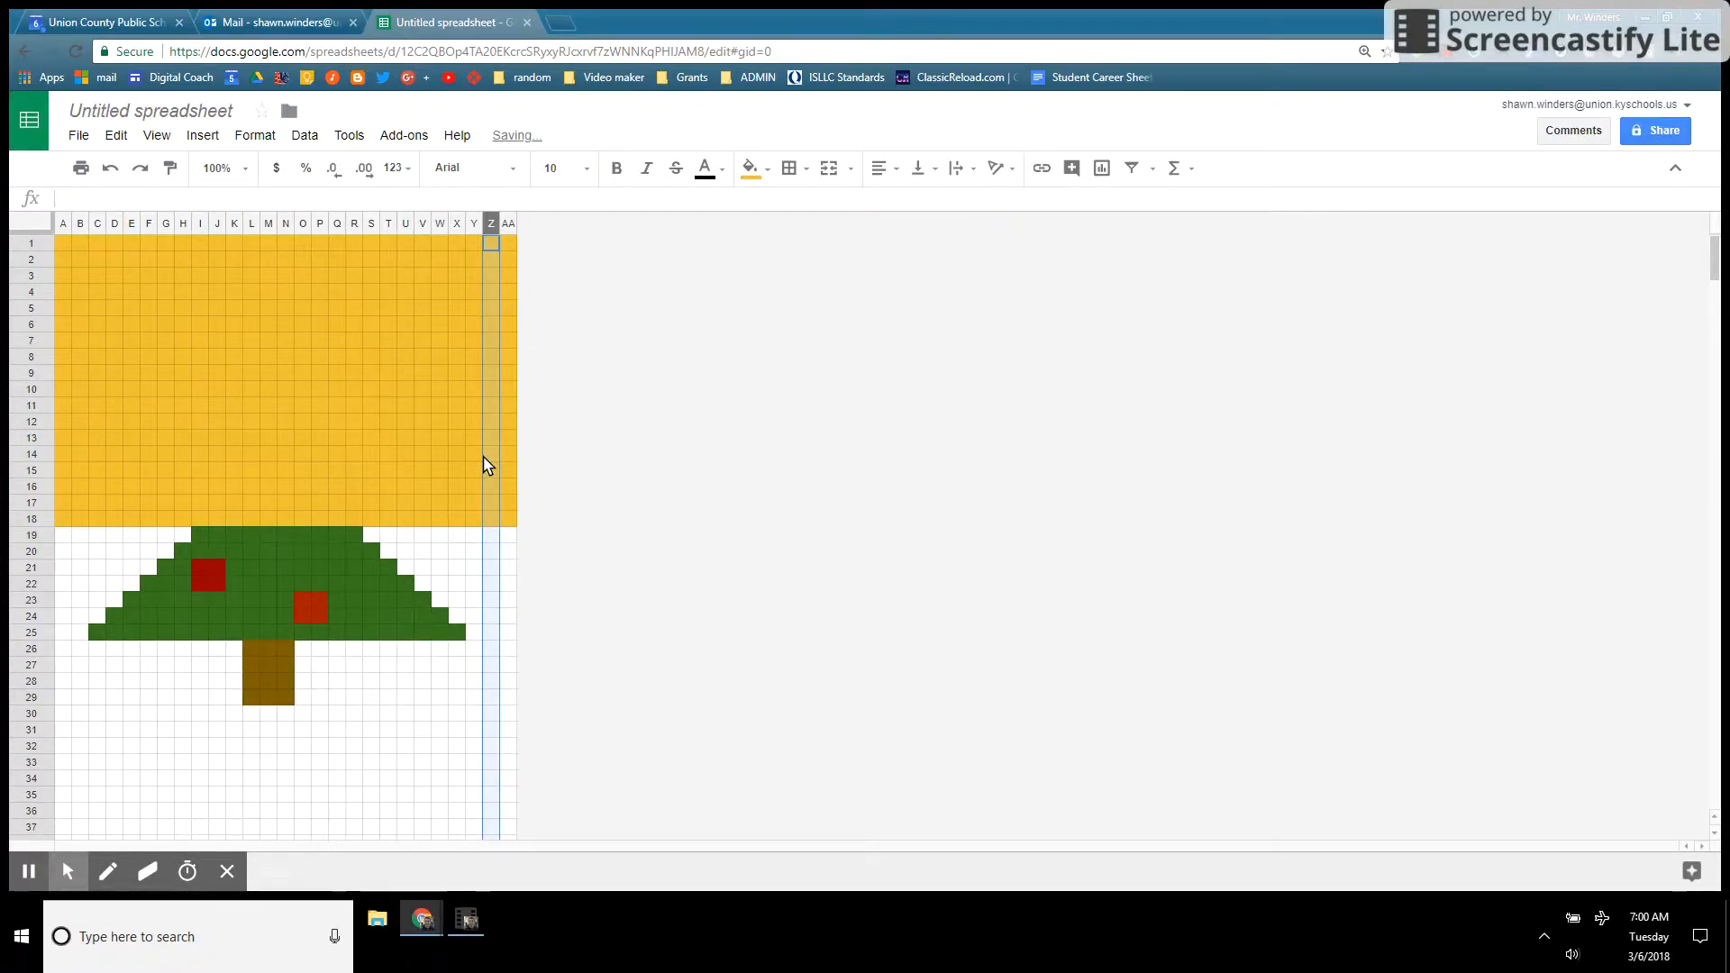
{"action": "left_click", "coordinate": [305, 732]}
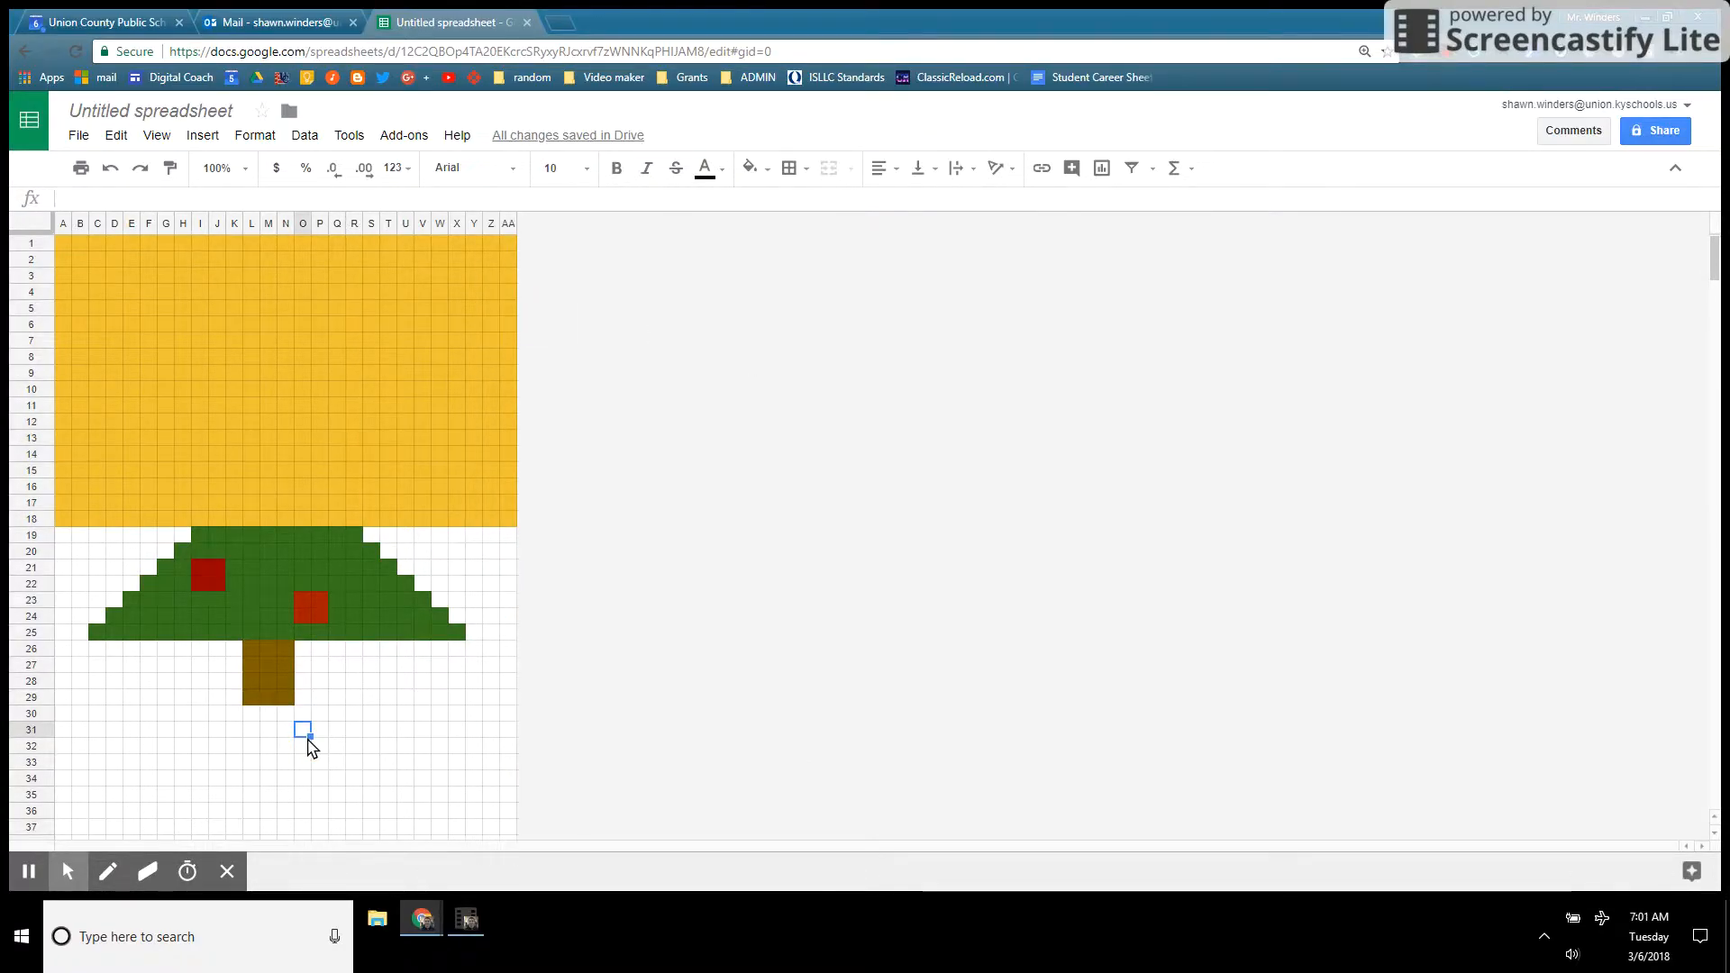